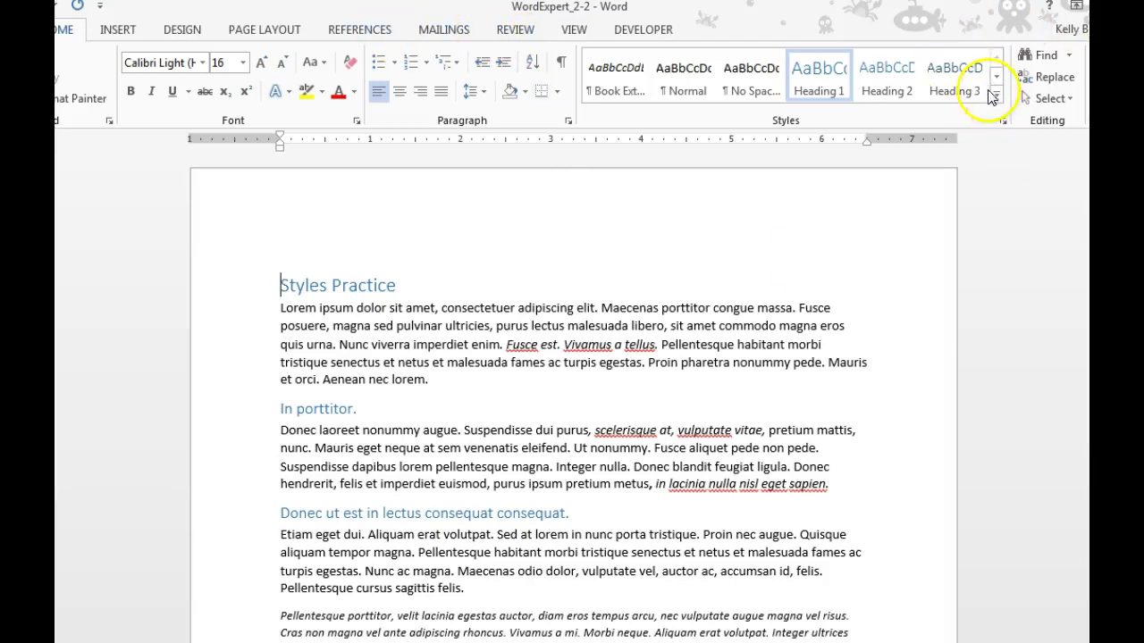
- Expand the full Styles gallery on the Home tab to reach the new-style option
left_click(997, 94)
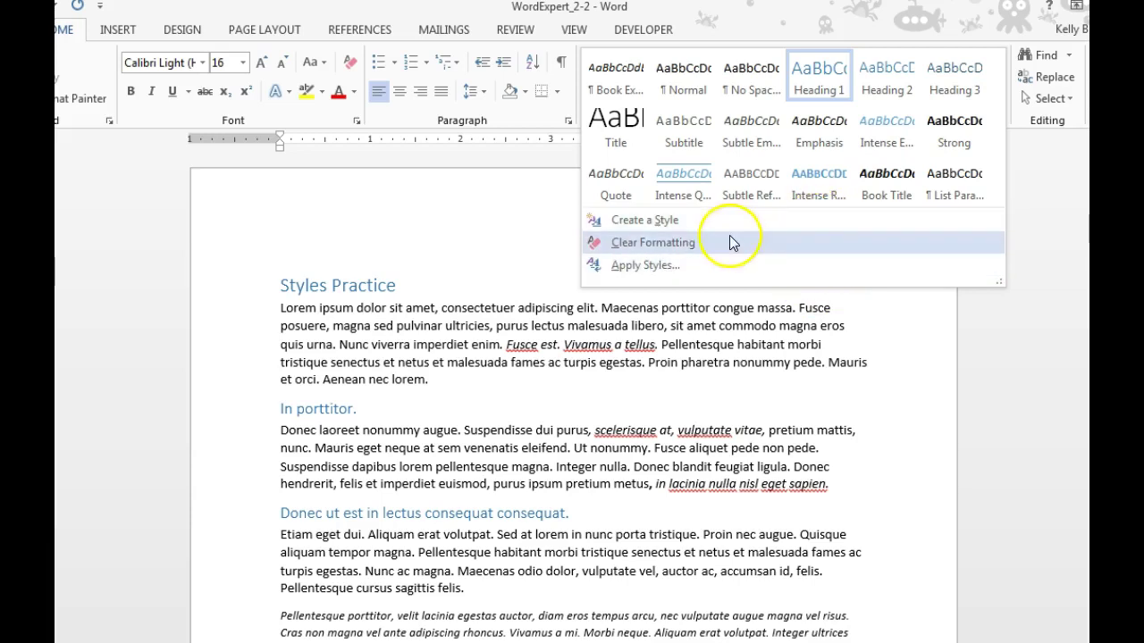
left_click(970, 378)
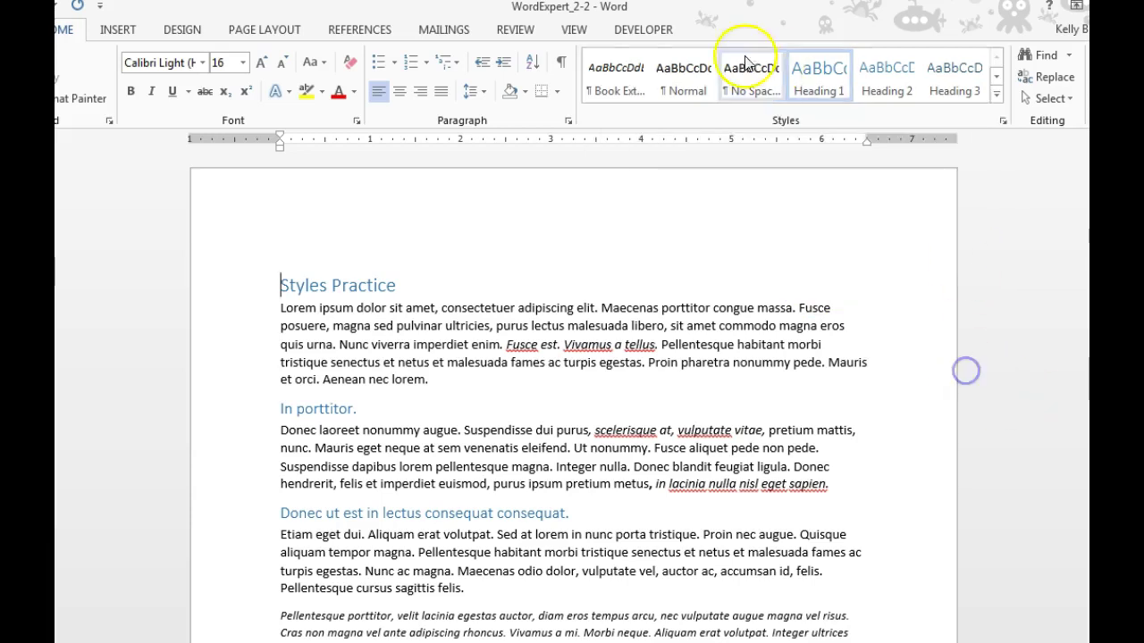
left_click(998, 96)
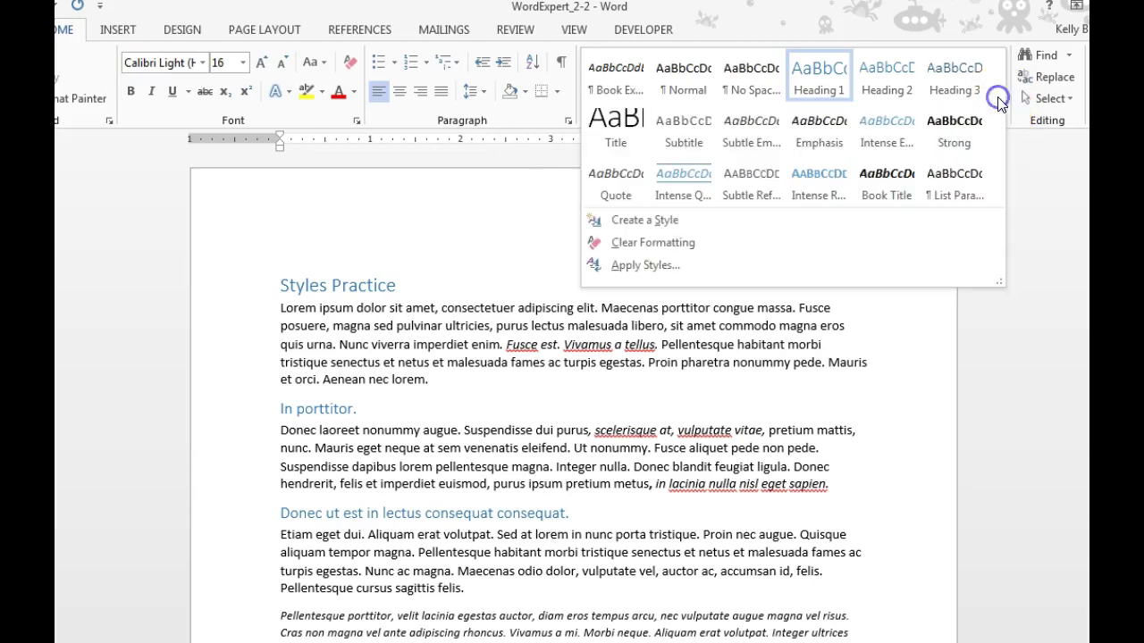
- Create a new style named 'Author Bio' and expand to its full formatting properties
left_click(658, 220)
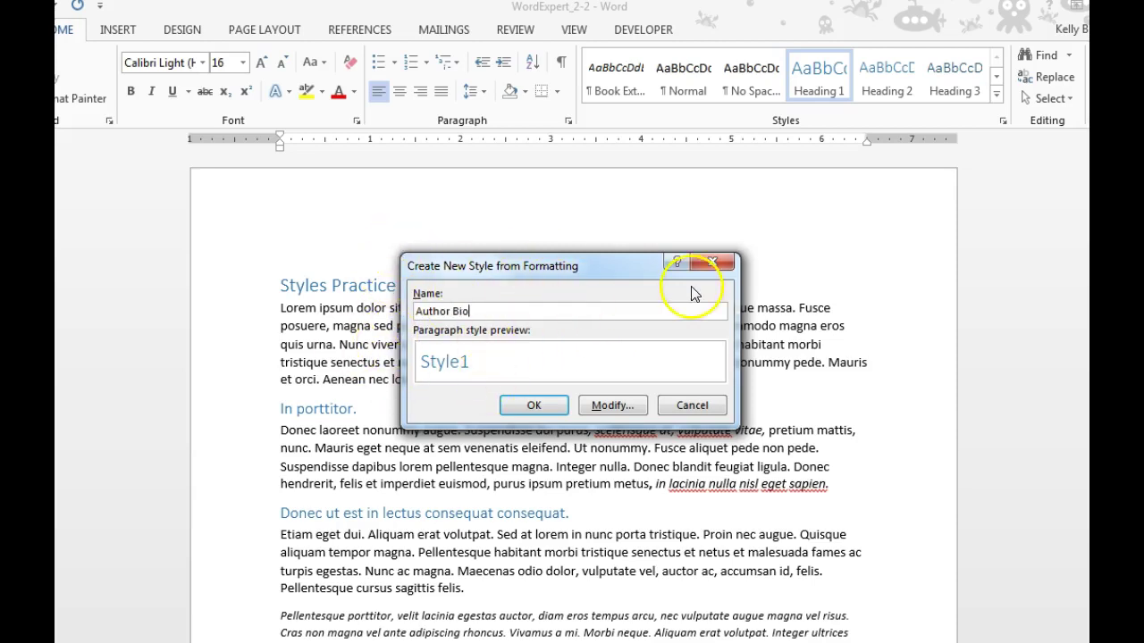
left_click(612, 407)
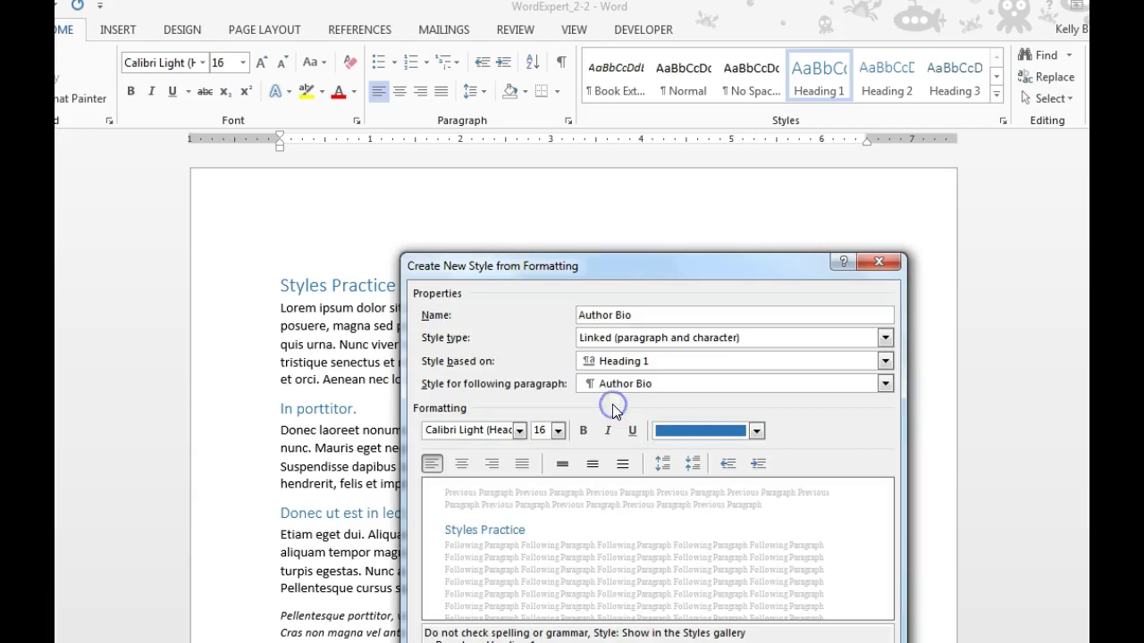
- Change Author Bio to a Paragraph style based on Normal instead of Heading 1
left_click_drag(572, 273, 488, 113)
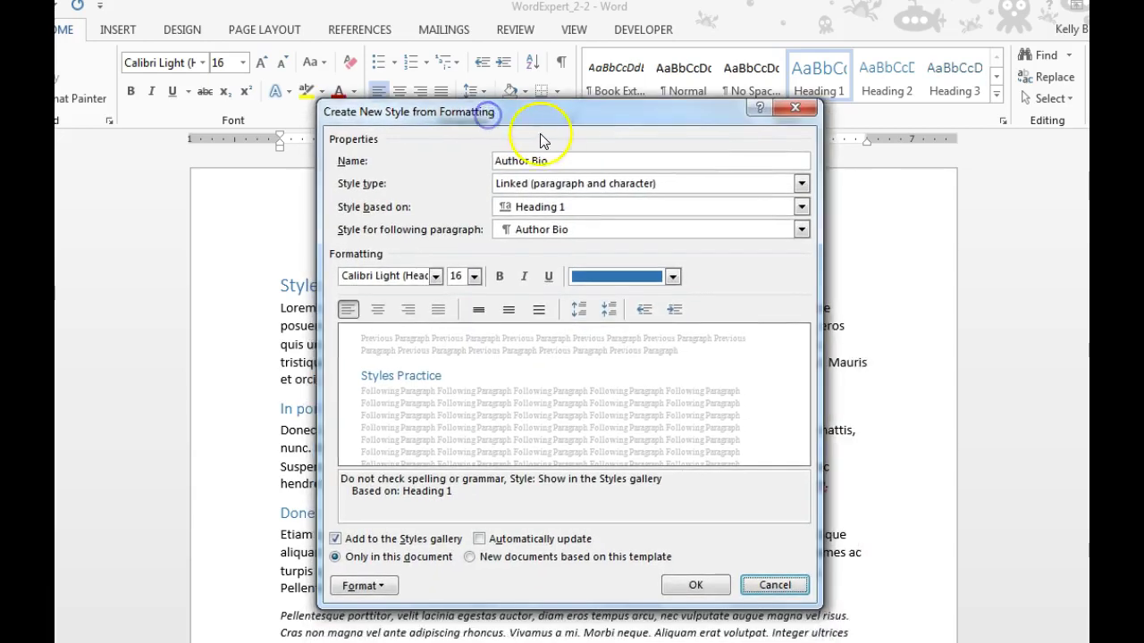
left_click(800, 185)
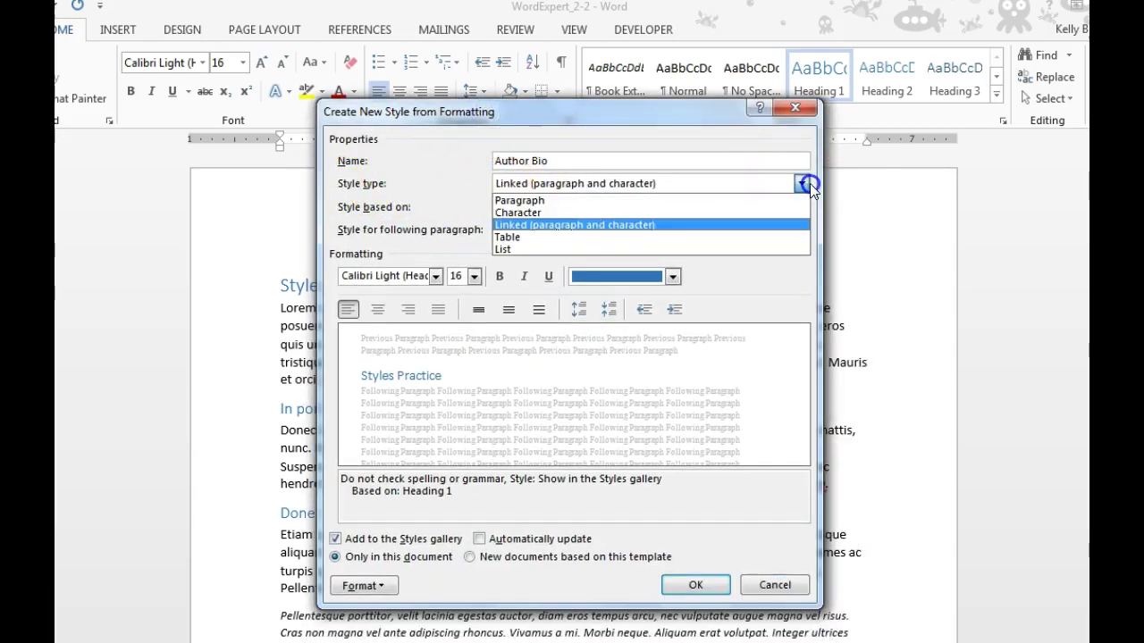
left_click(525, 200)
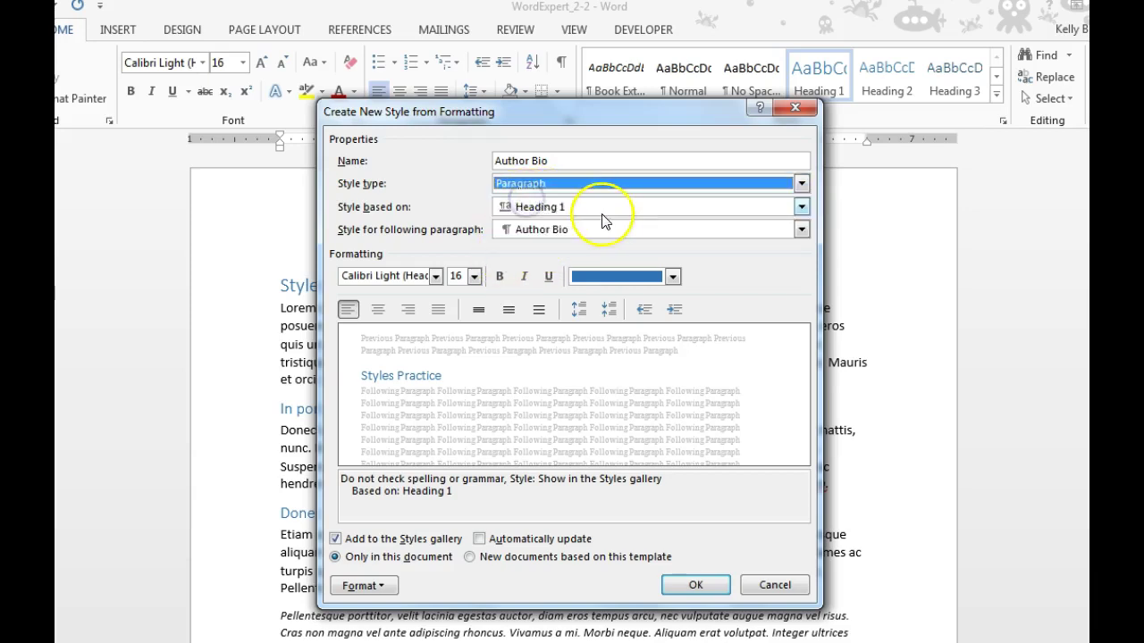
left_click(801, 206)
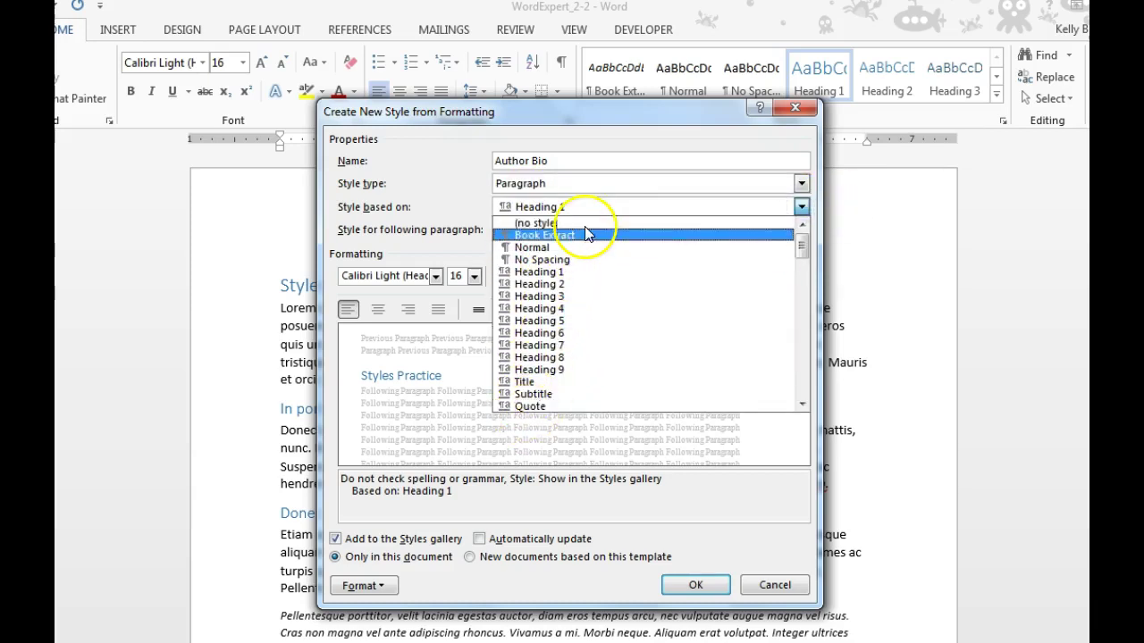
left_click(540, 248)
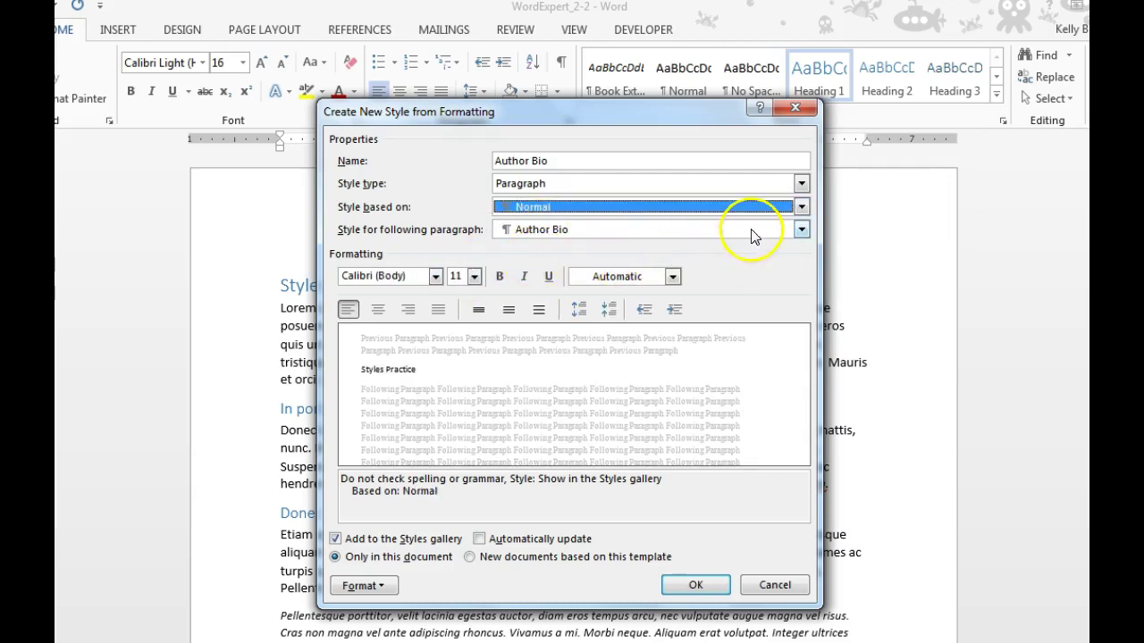
- Set the Author Bio font to Arial Rounded MT Bold at 12 pt
left_click(436, 278)
scroll(263, 508, "down", 2)
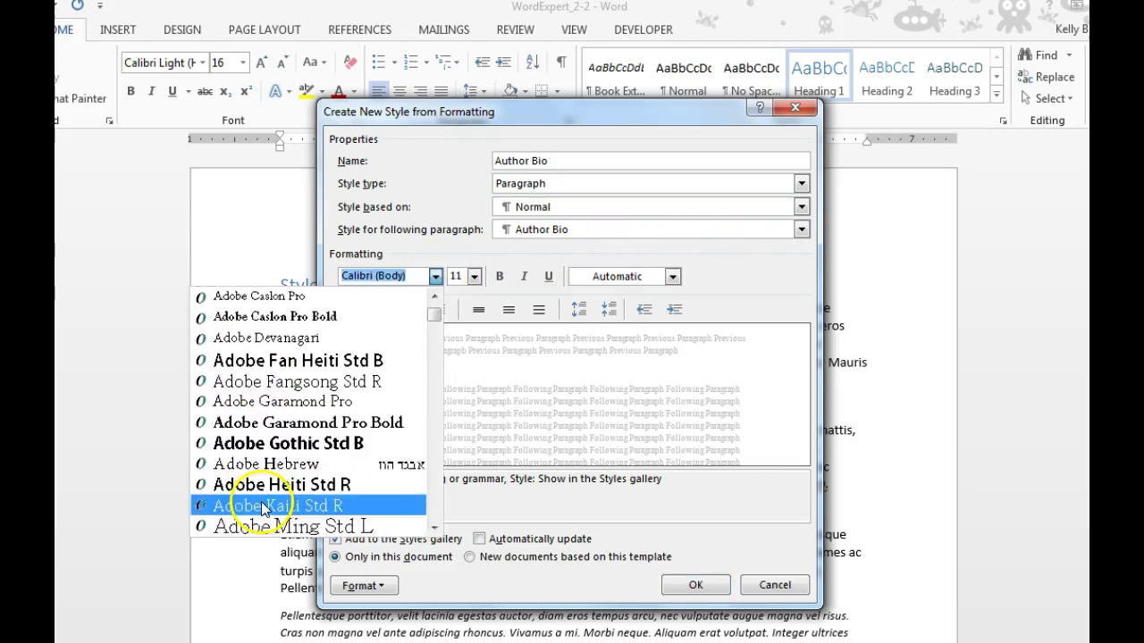
scroll(263, 507, "down", 3)
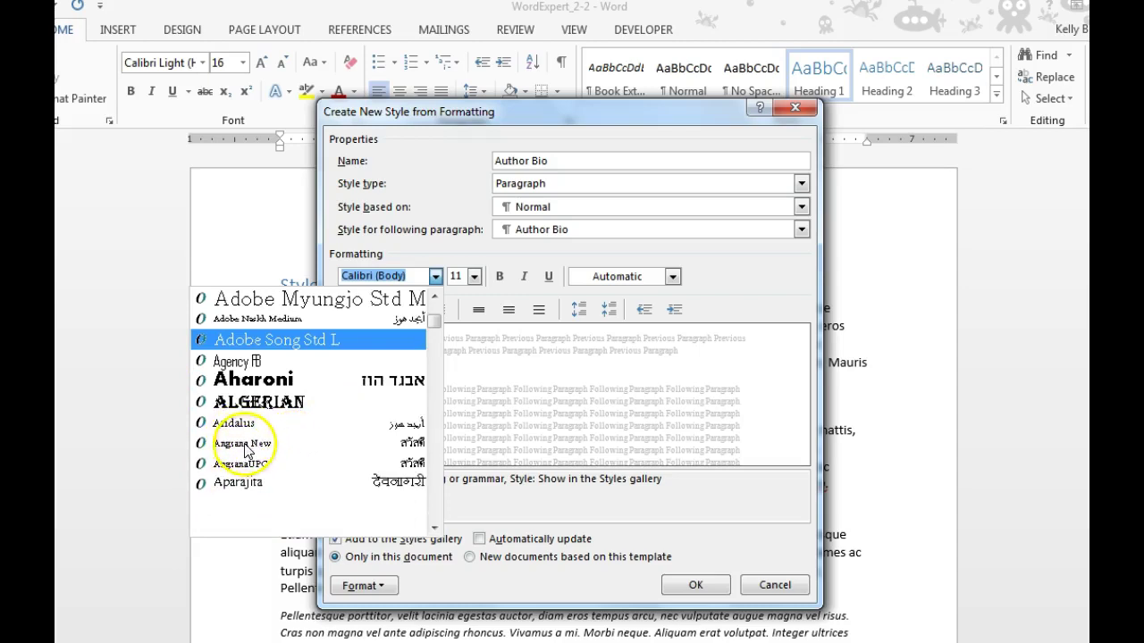
scroll(239, 454, "down", 2)
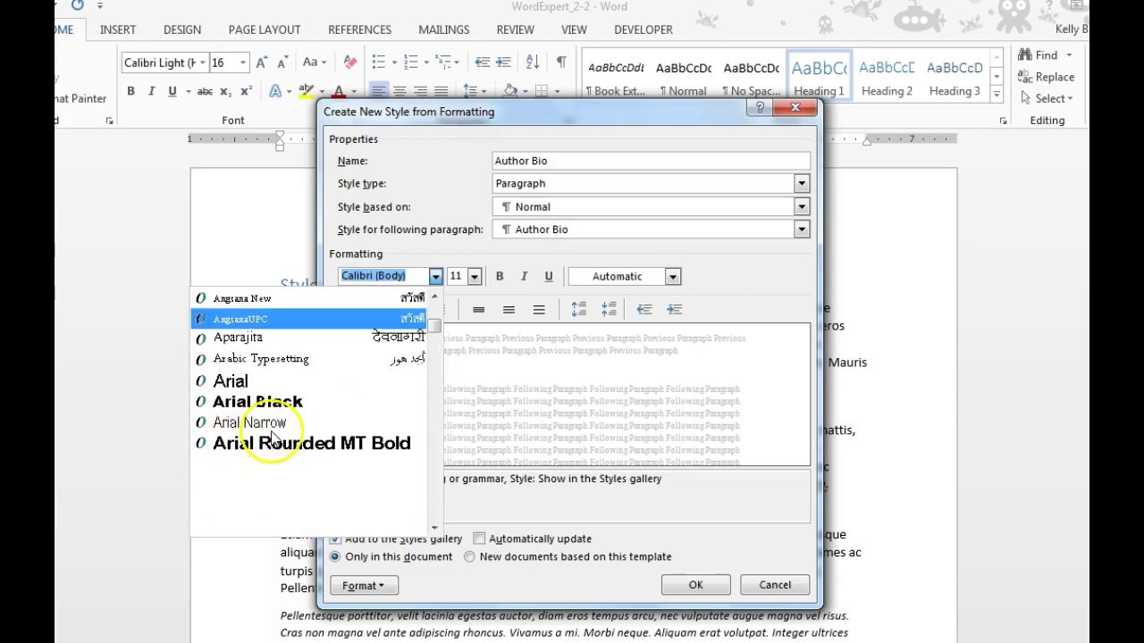
left_click(245, 443)
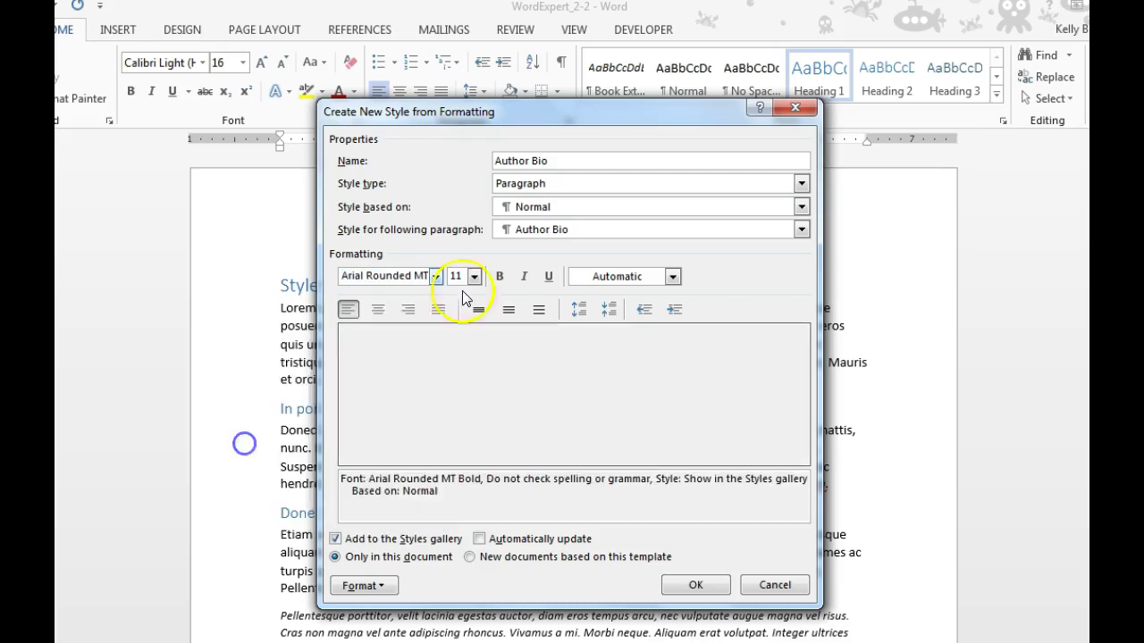
left_click(473, 276)
left_click(455, 343)
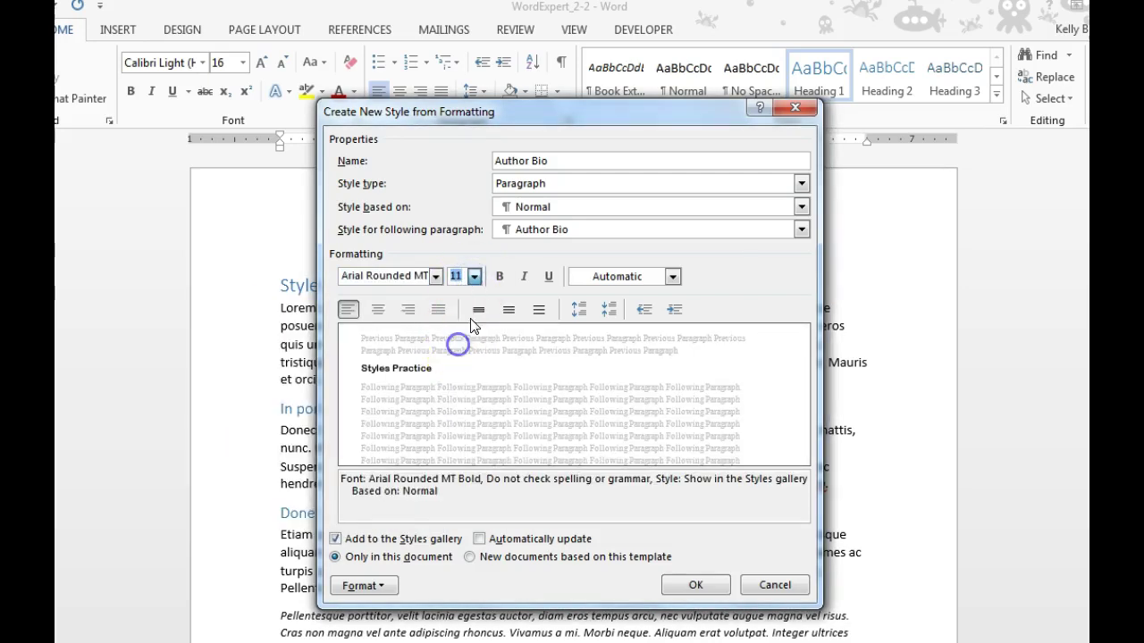
left_click(670, 277)
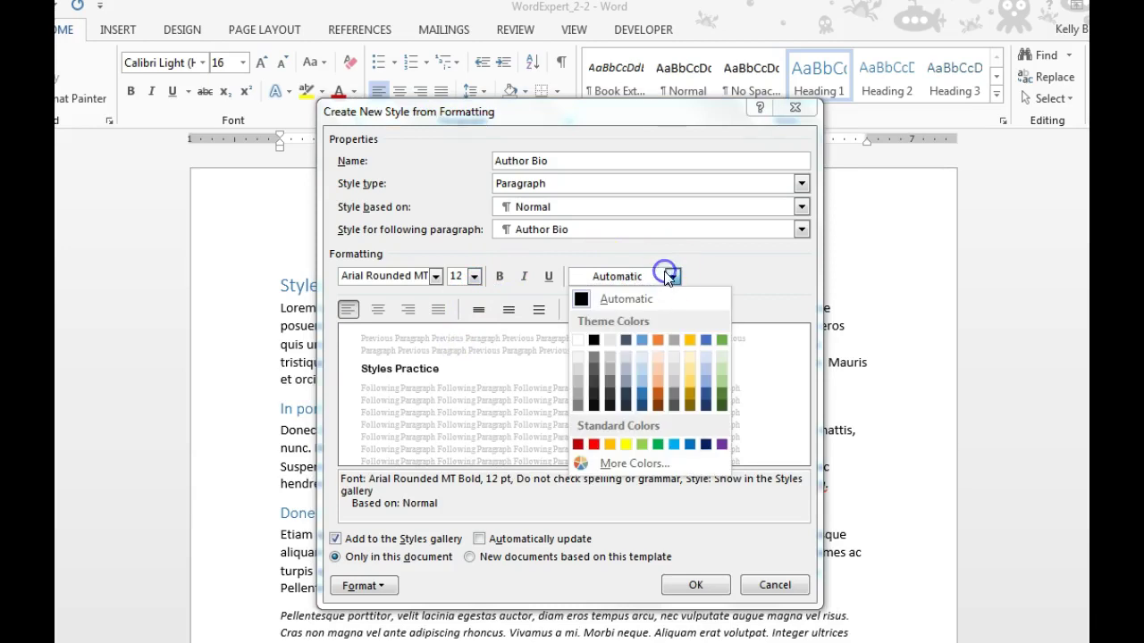
- Give the Author Bio style dark blue (Text 2) text and centred alignment
key("Escape")
left_click(629, 398)
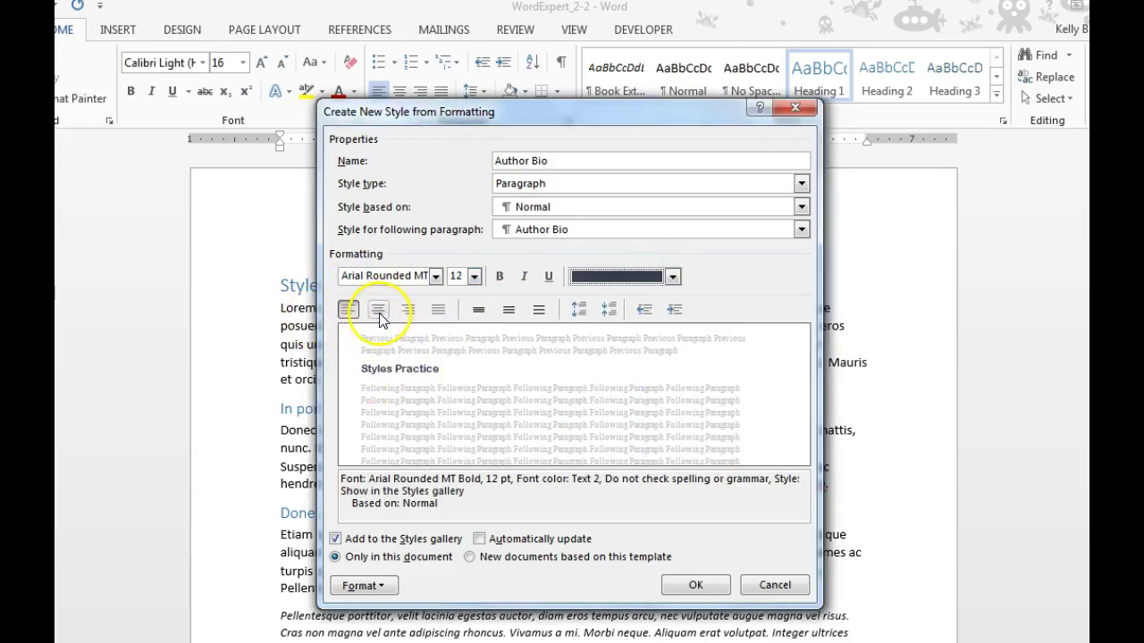
left_click(379, 310)
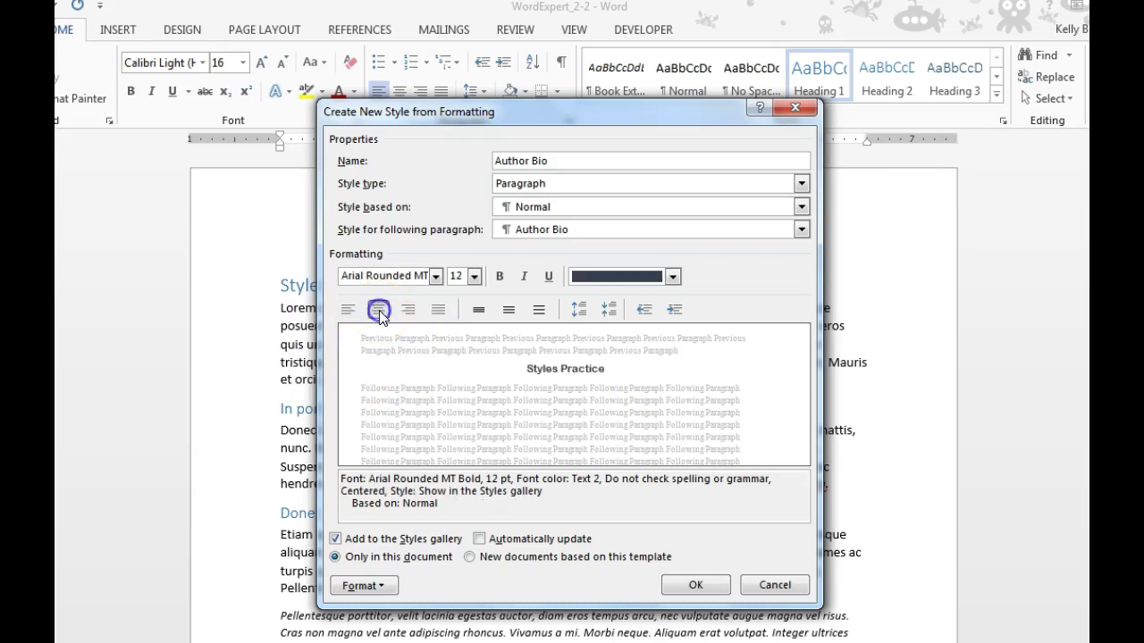
left_click(427, 327)
- Settle on 1.5 line spacing with no space before the paragraph
left_click(509, 310)
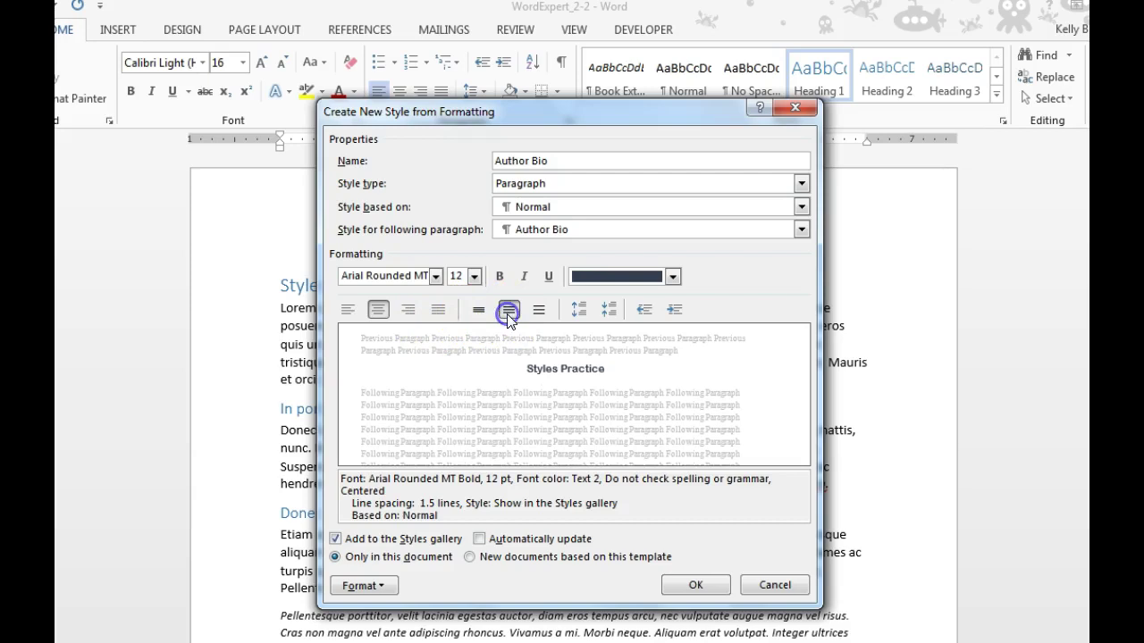
left_click(538, 310)
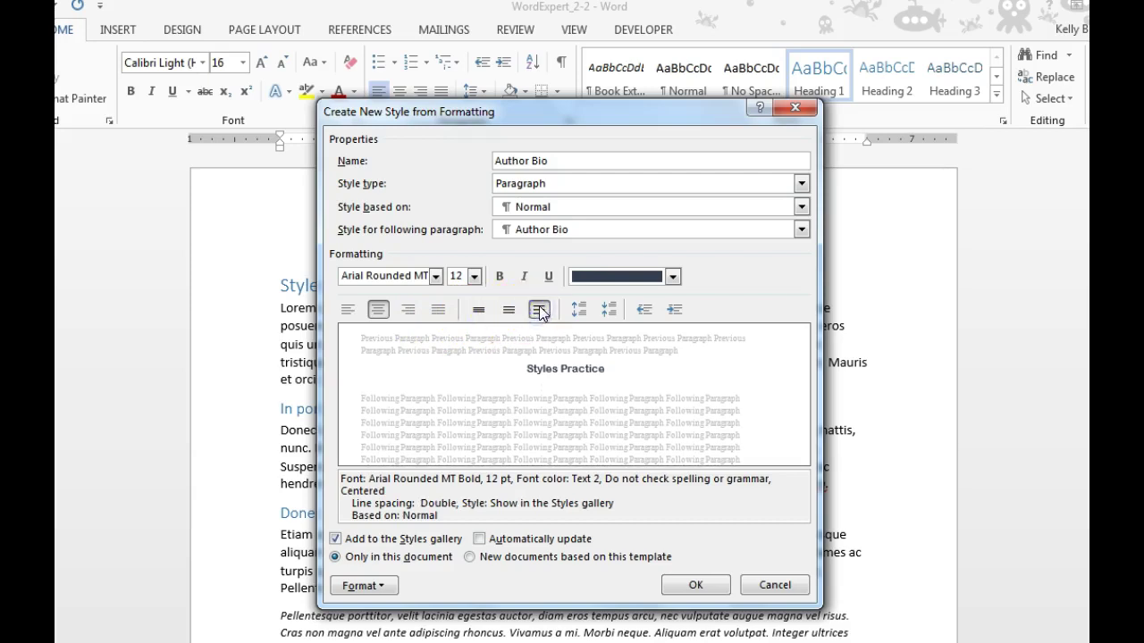
left_click(508, 310)
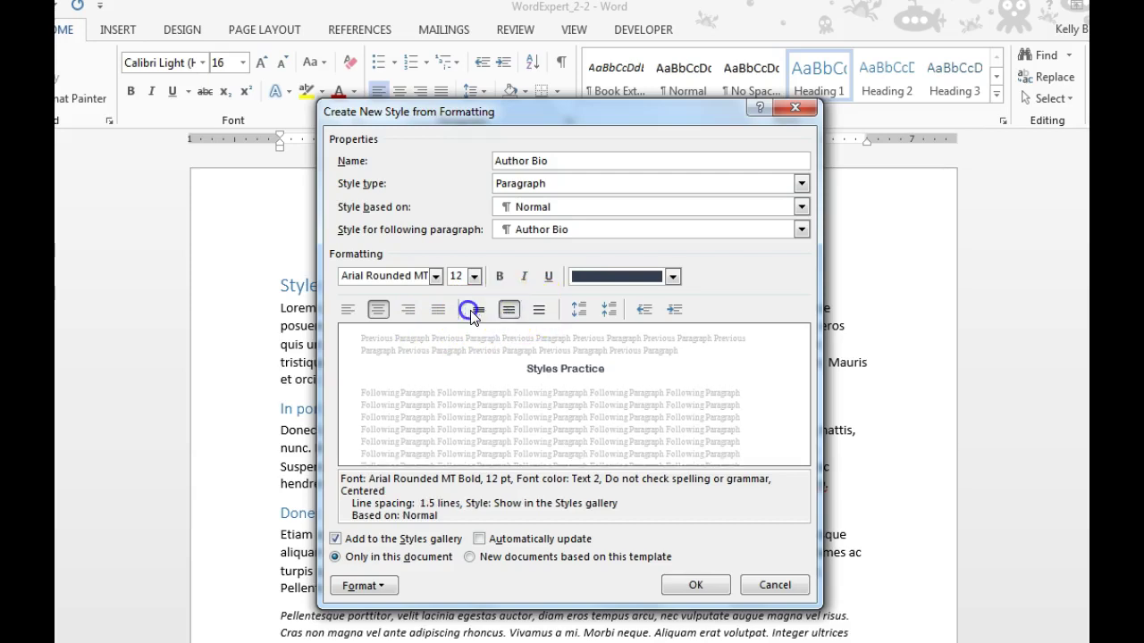
left_click(538, 311)
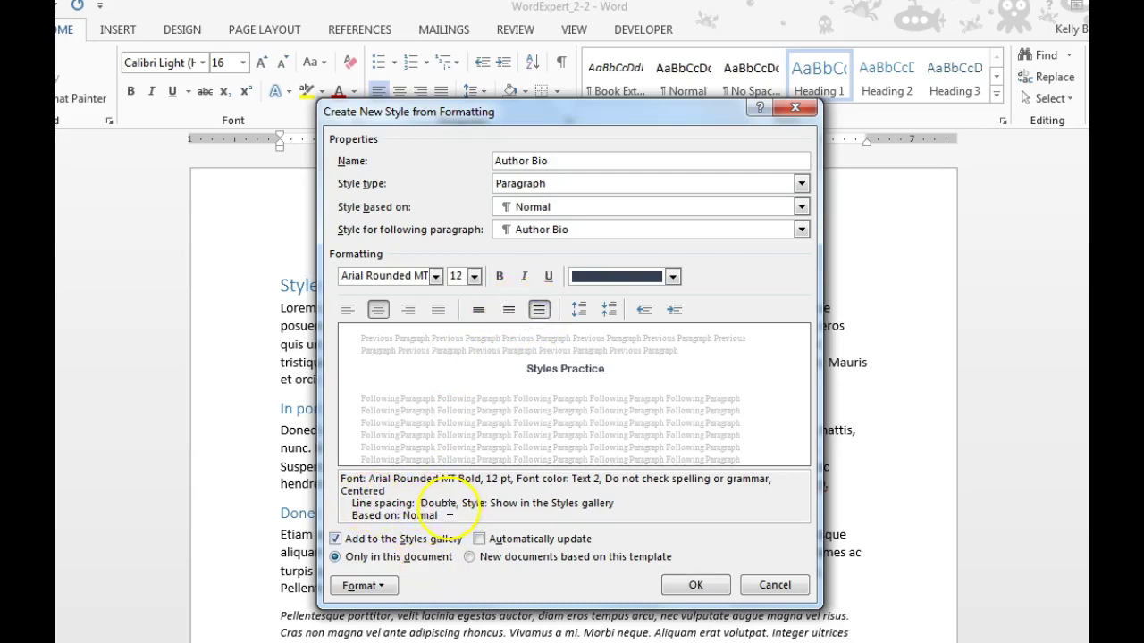
left_click(510, 310)
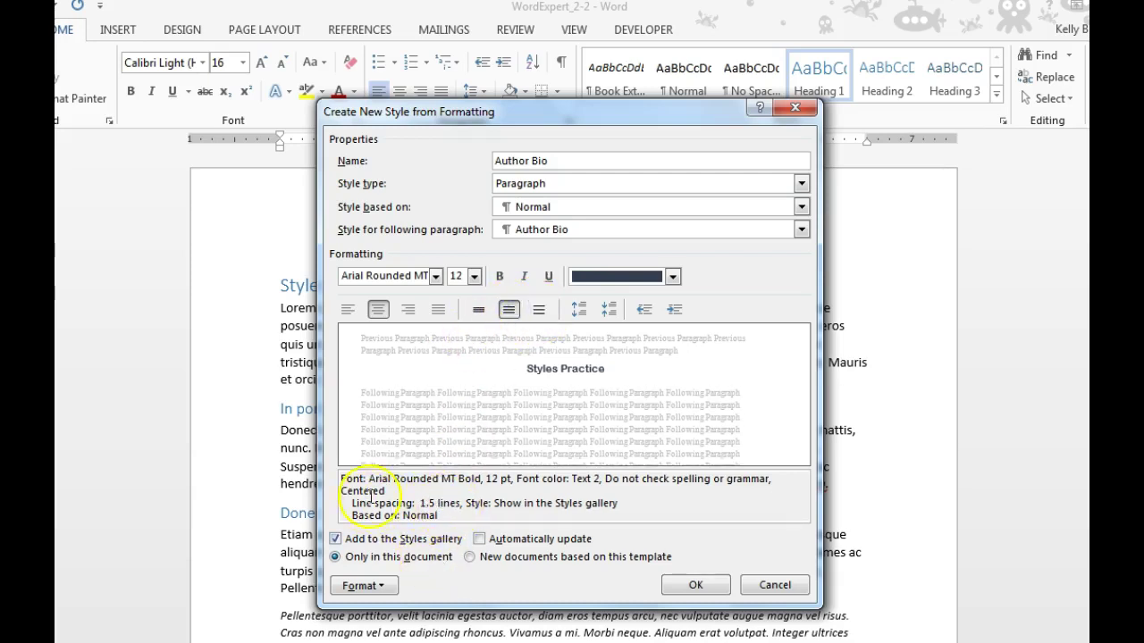
left_click(576, 310)
left_click(576, 310)
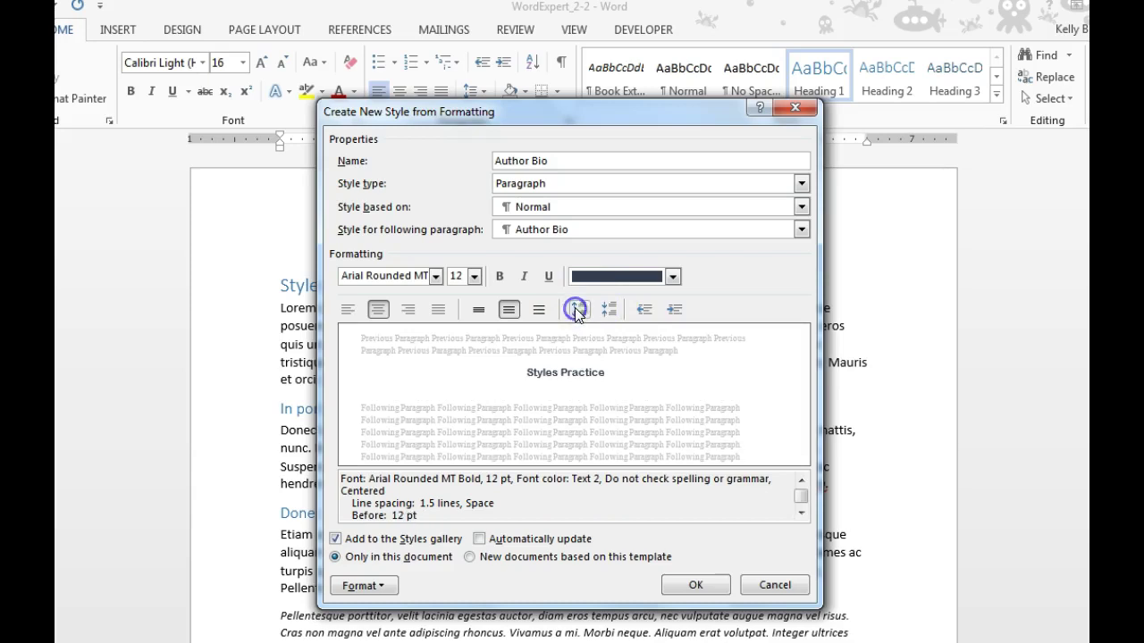
left_click(365, 512)
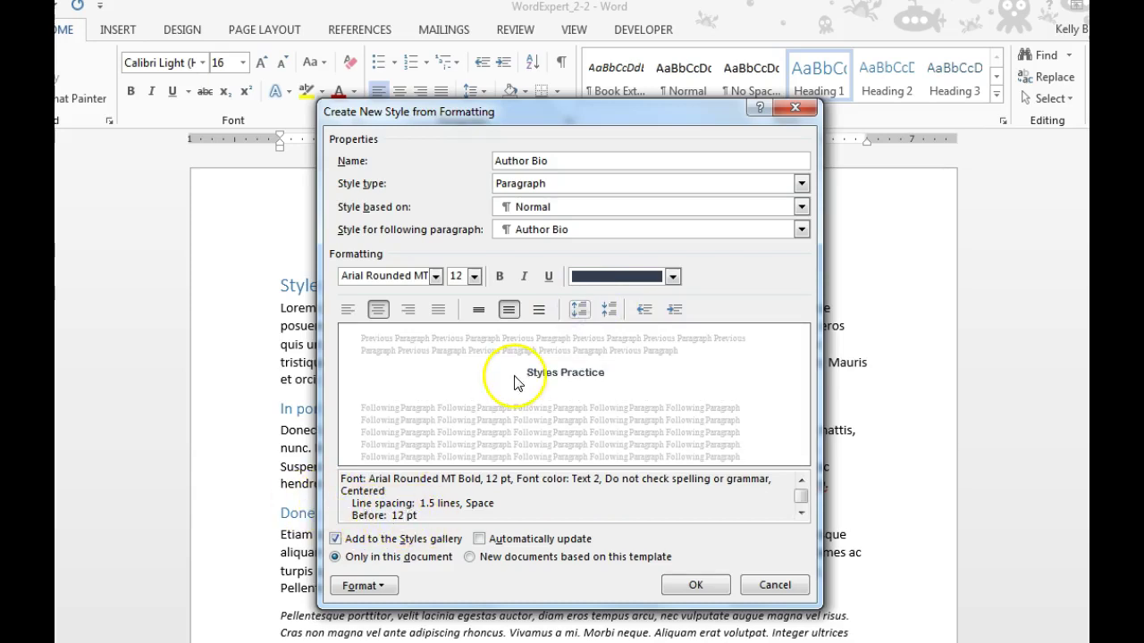
left_click(609, 309)
left_click(608, 310)
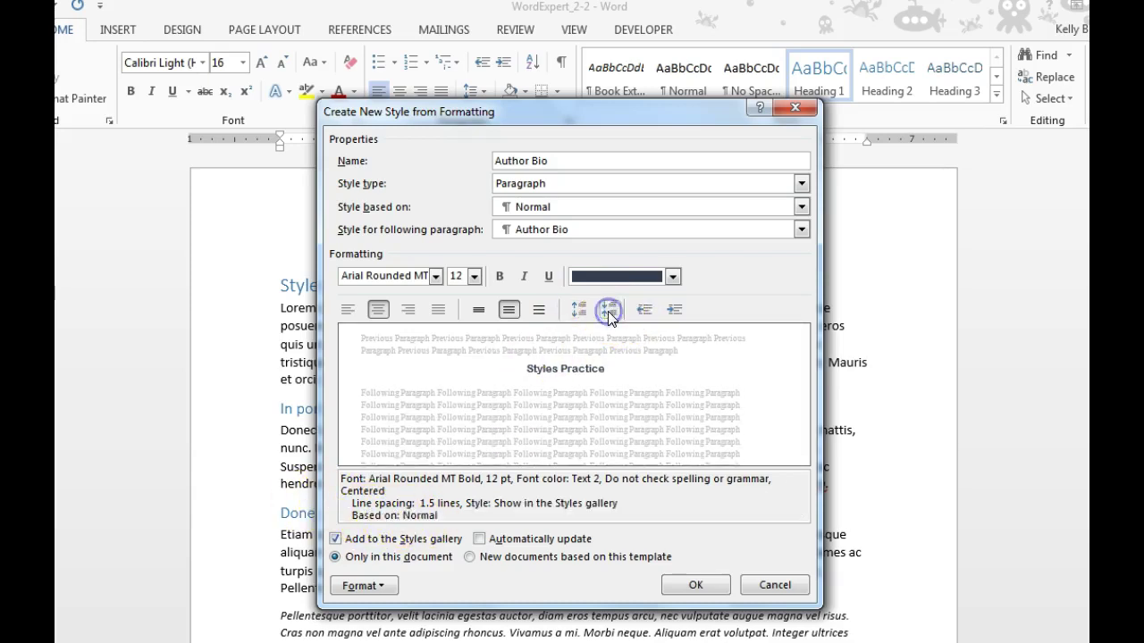
left_click(645, 310)
- Indent the style 0.5" from the left and bring up its Font settings
left_click(670, 311)
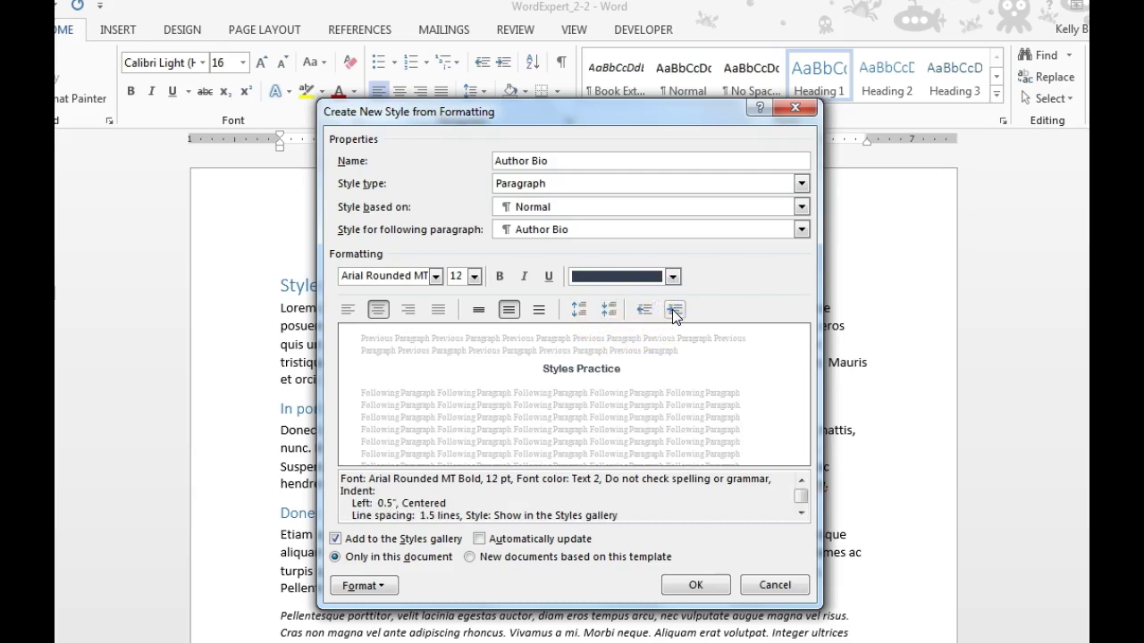
left_click(382, 588)
left_click(329, 391)
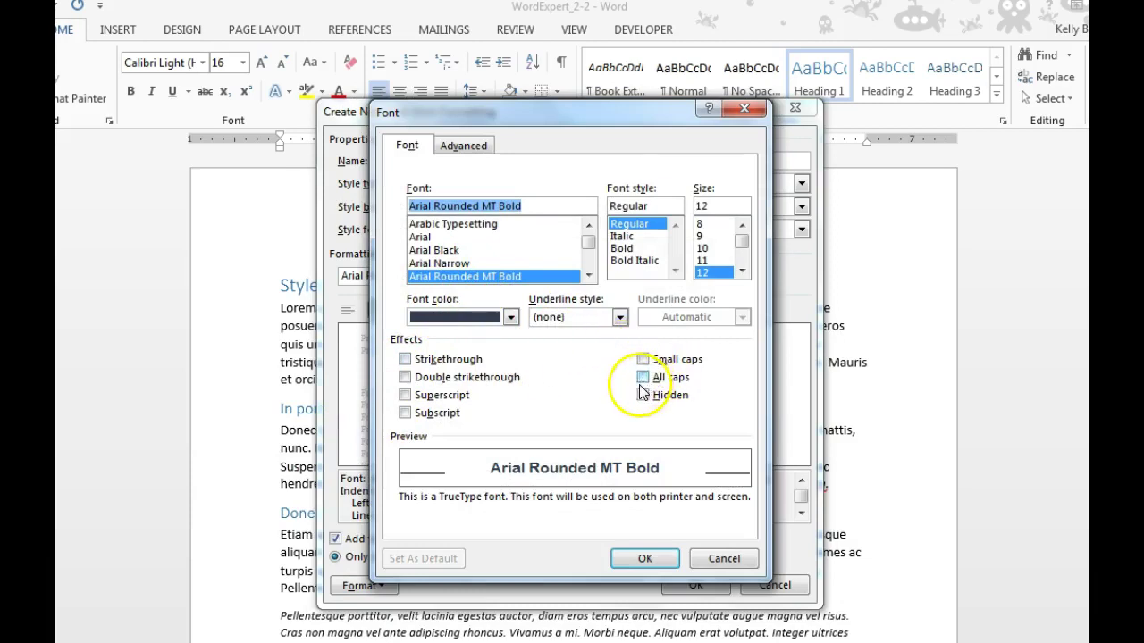
- Apply small caps and expand character spacing by 1.1 pt in the Font dialog
left_click(642, 379)
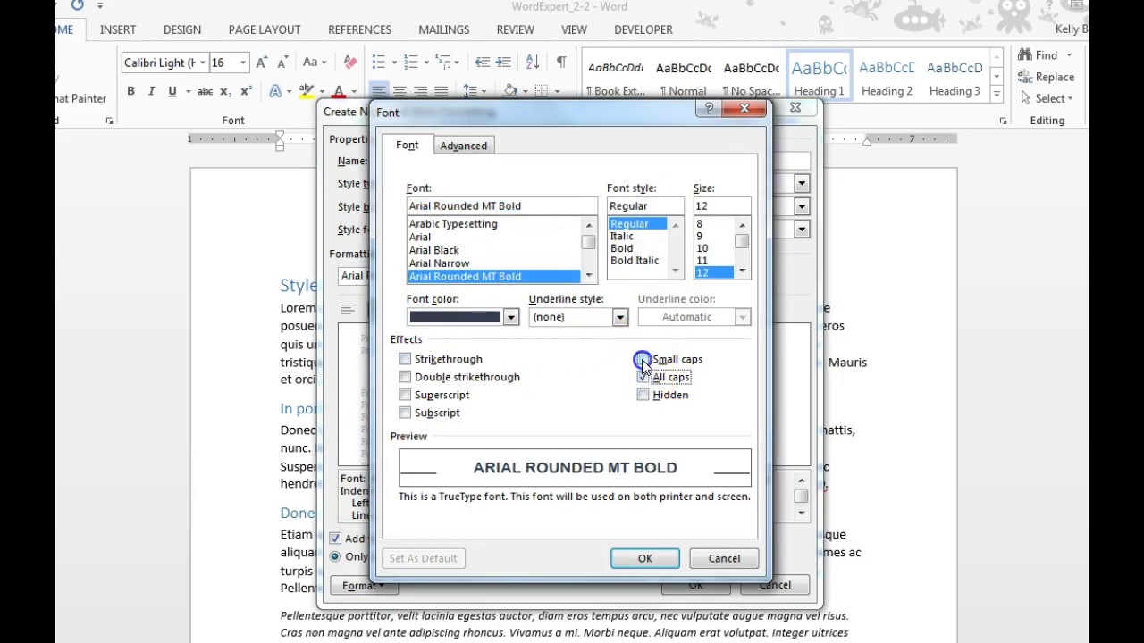
left_click(642, 361)
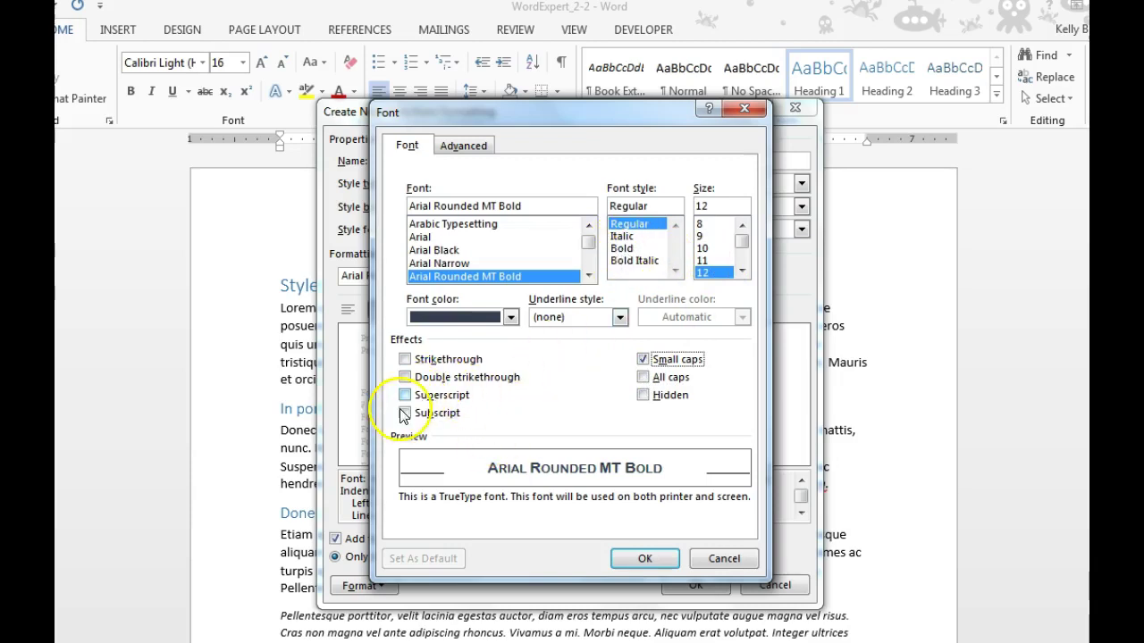
left_click(474, 149)
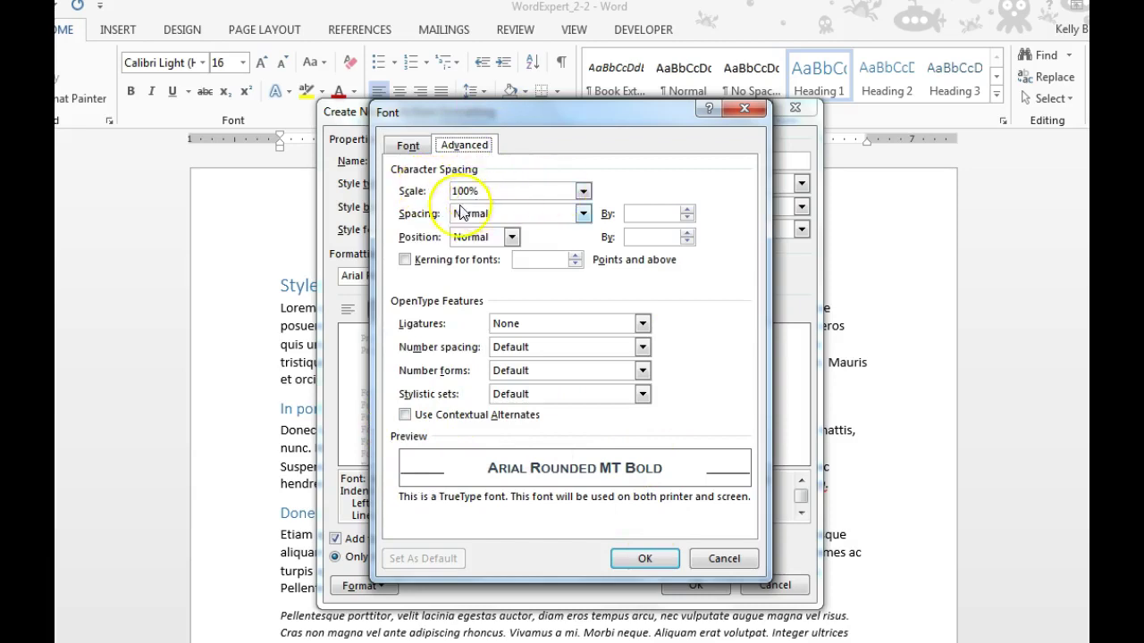
left_click(583, 214)
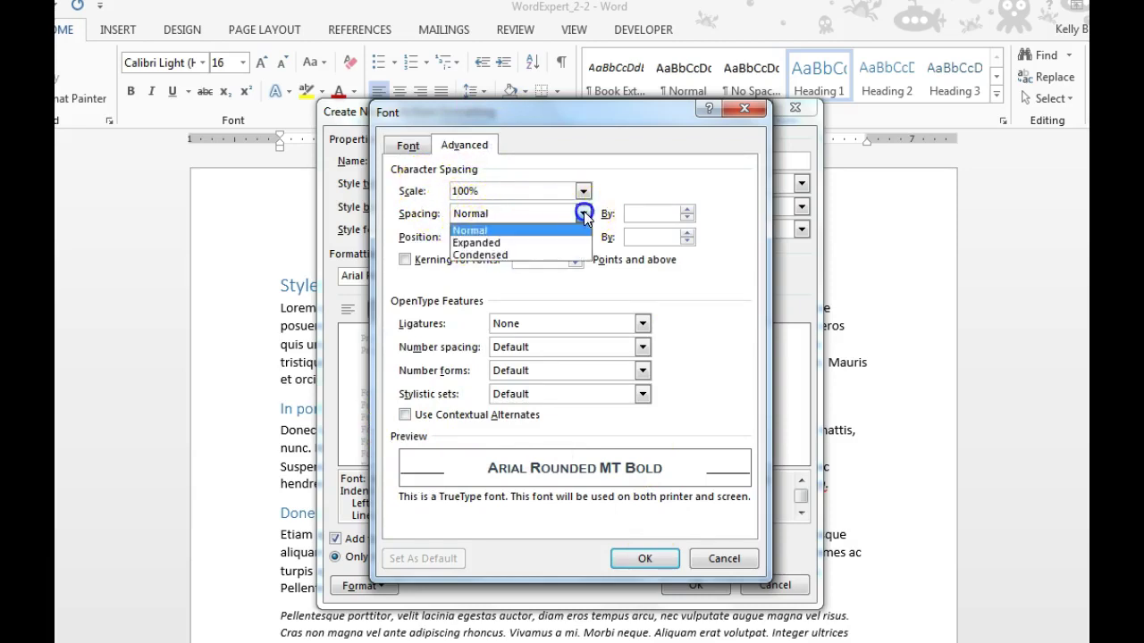
left_click(516, 243)
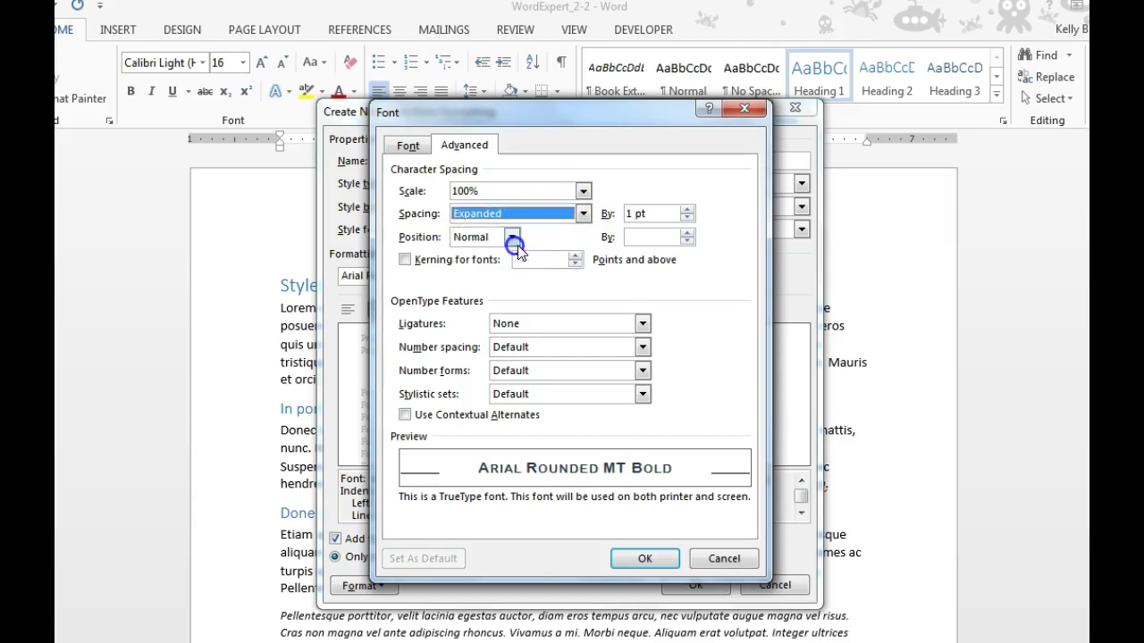
left_click(687, 210)
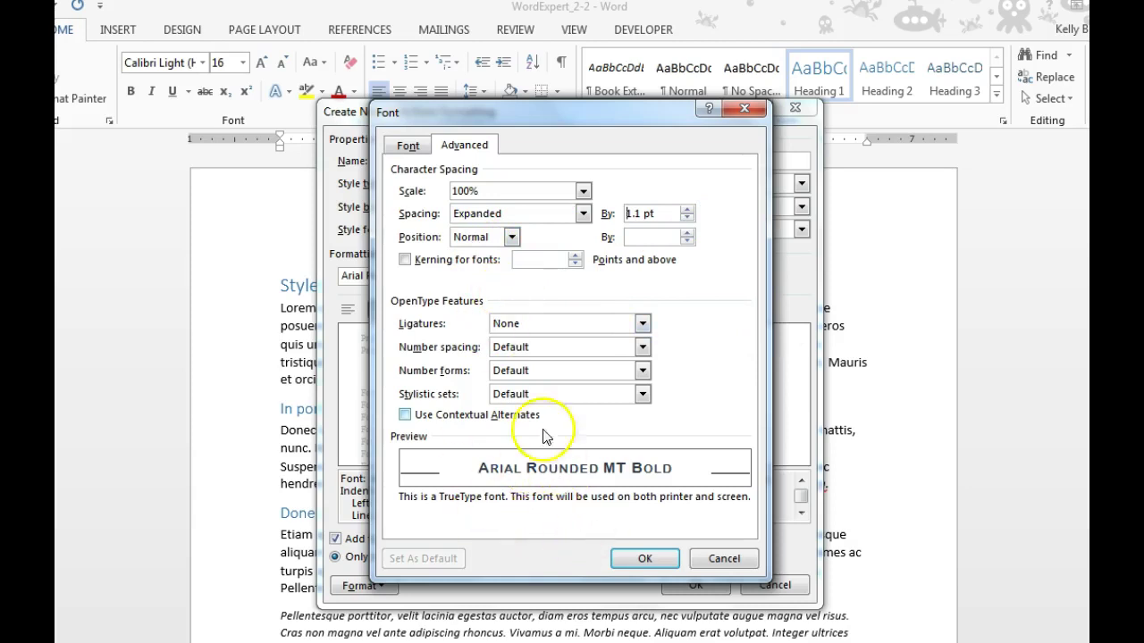
- Set the style's paragraph line spacing to exactly 10 pt with 6 pt after
left_click(645, 558)
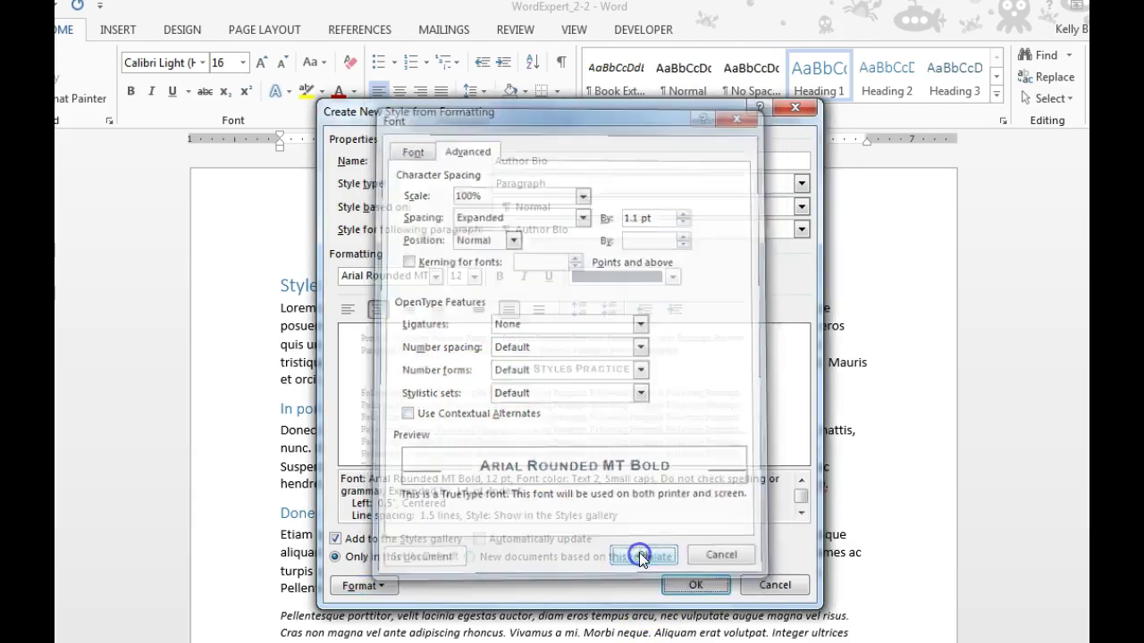
left_click(374, 586)
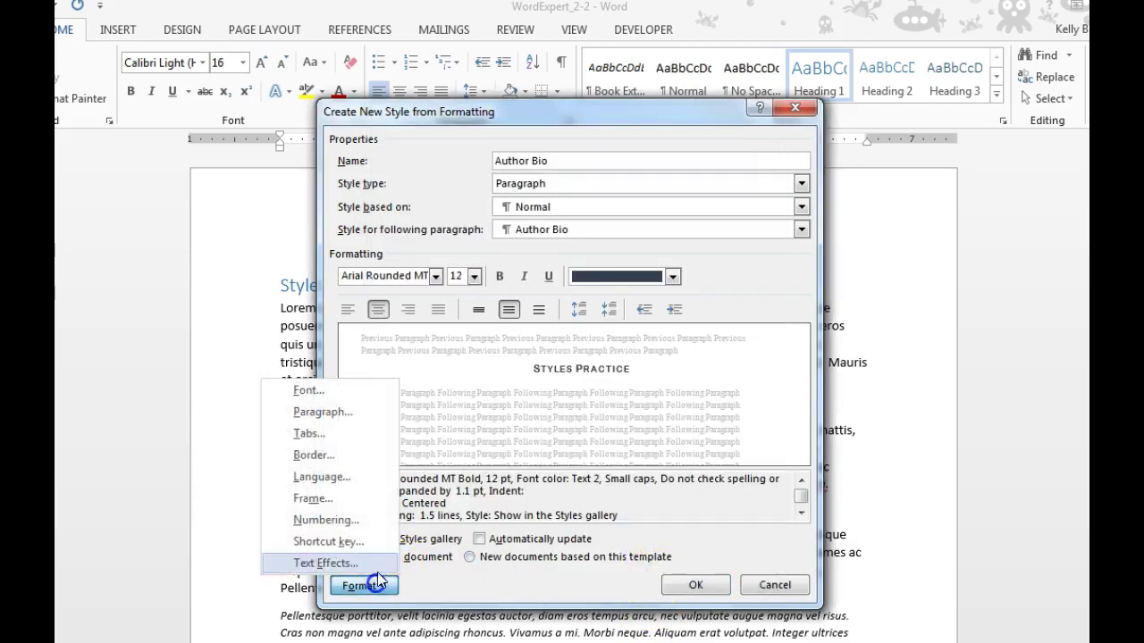
left_click(333, 412)
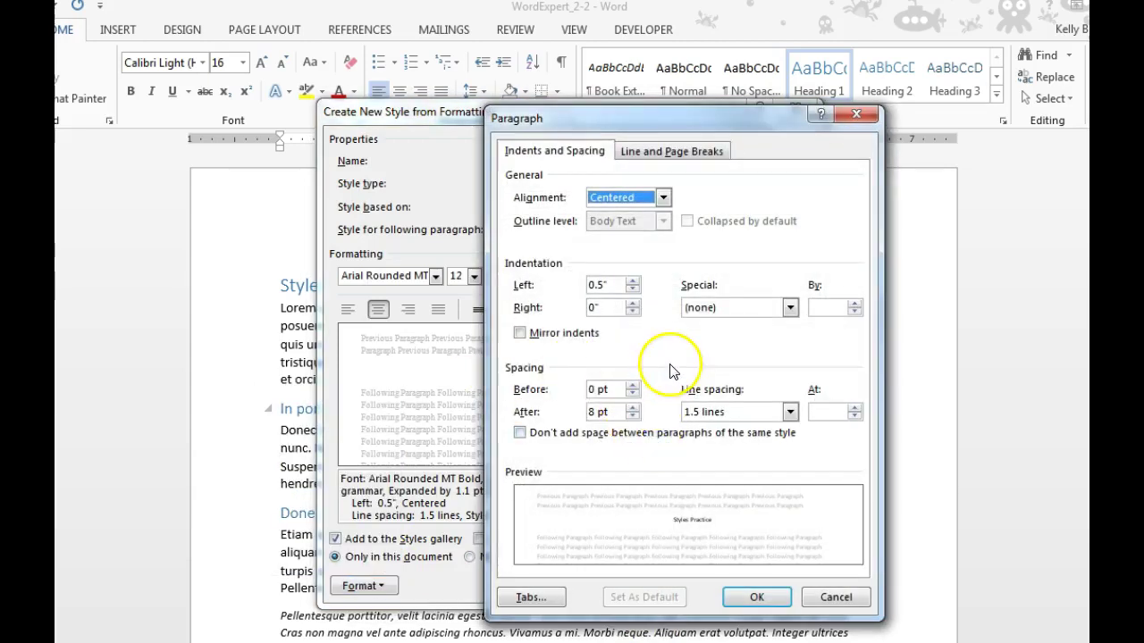
left_click(790, 412)
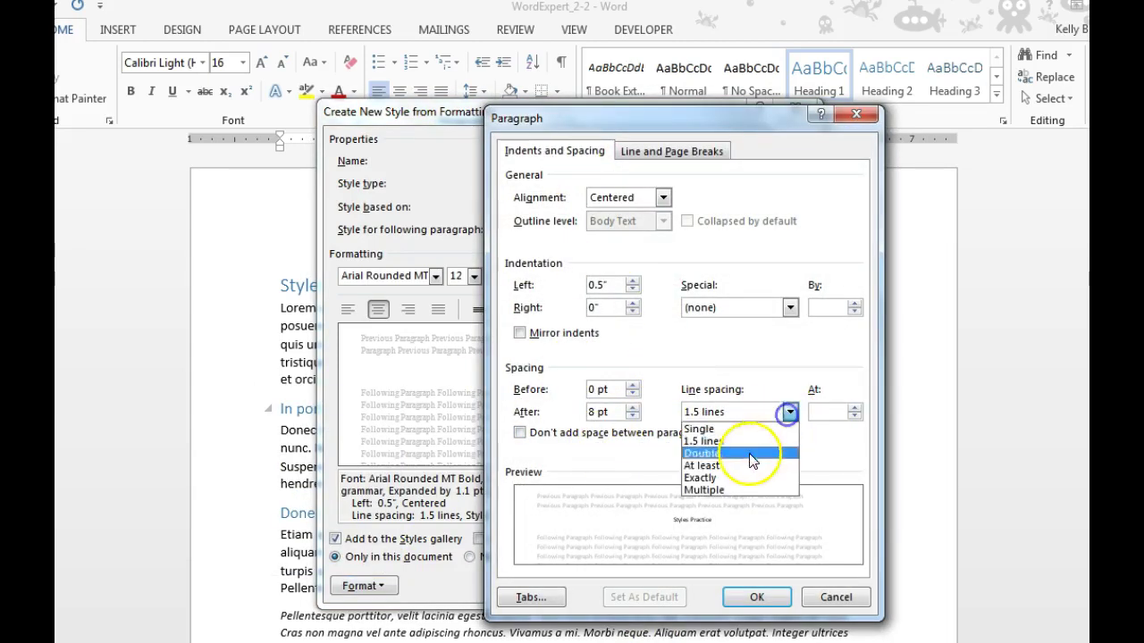
left_click(727, 478)
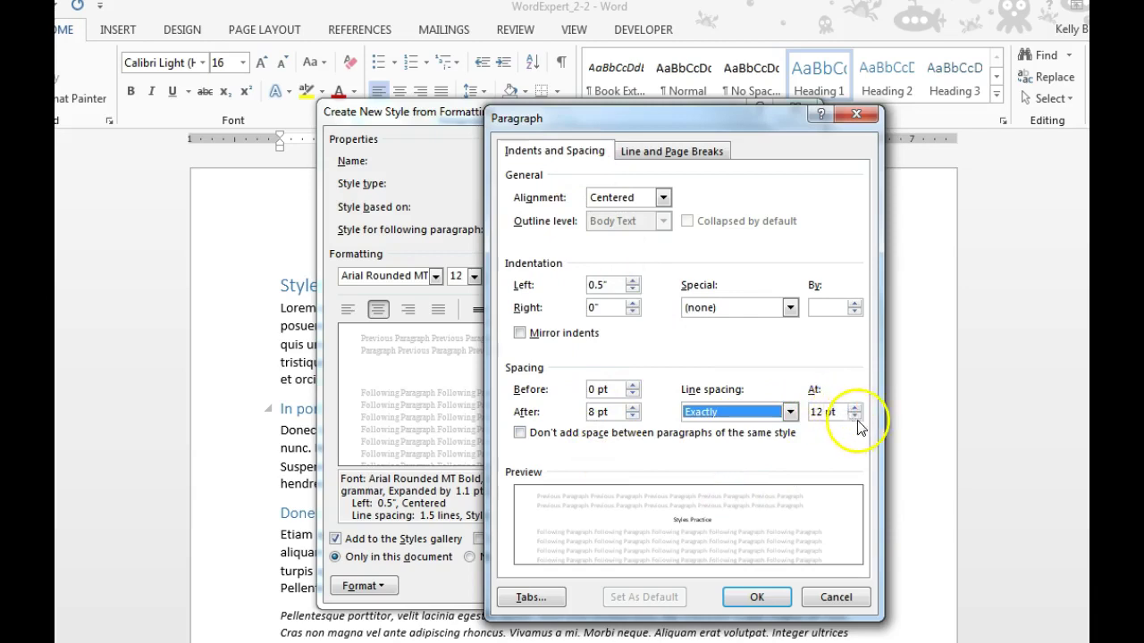
left_click(857, 417)
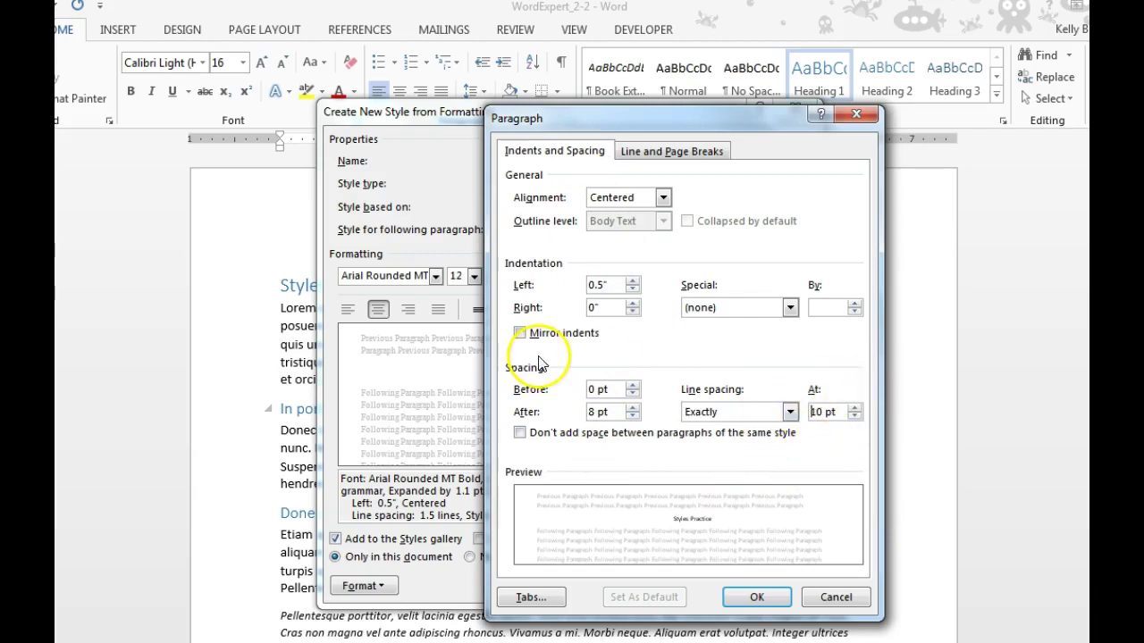
left_click(633, 417)
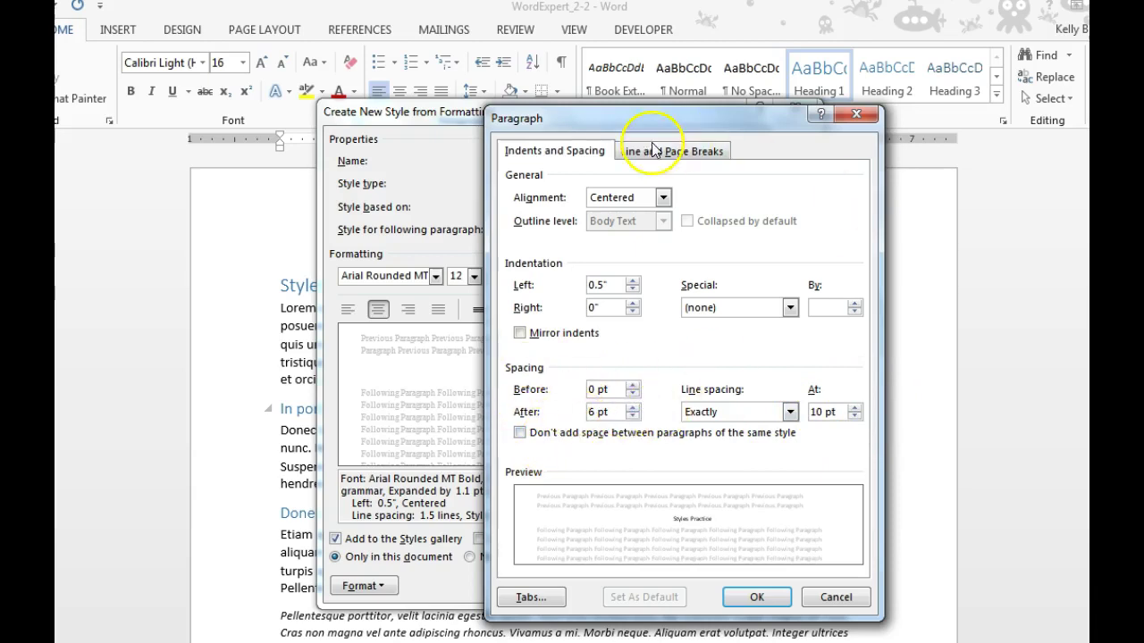
left_click(705, 158)
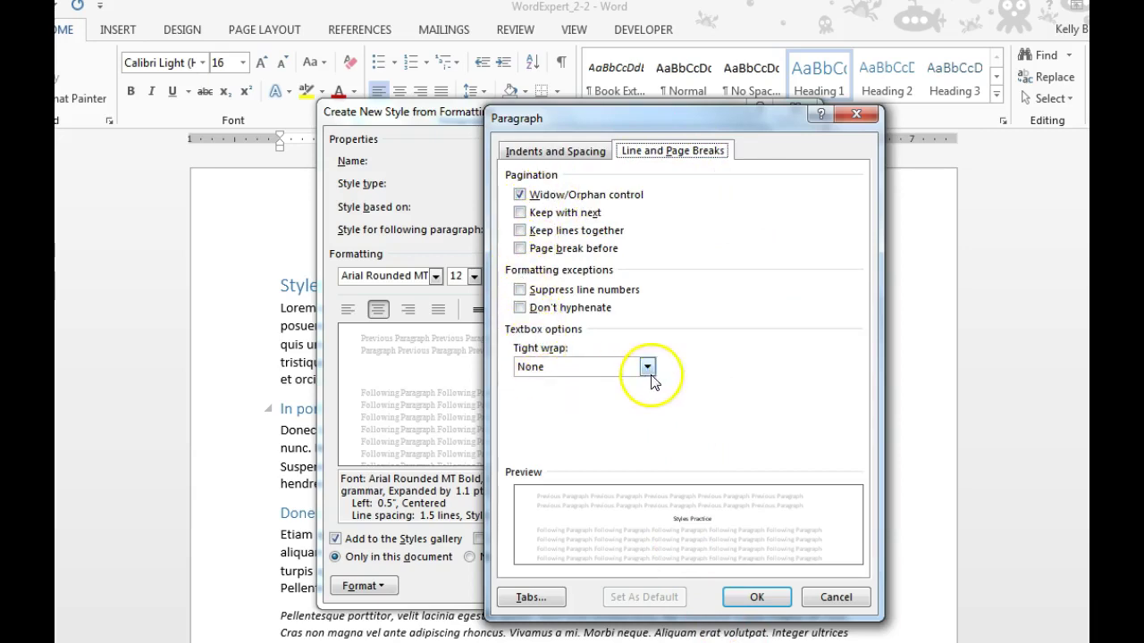
left_click(738, 604)
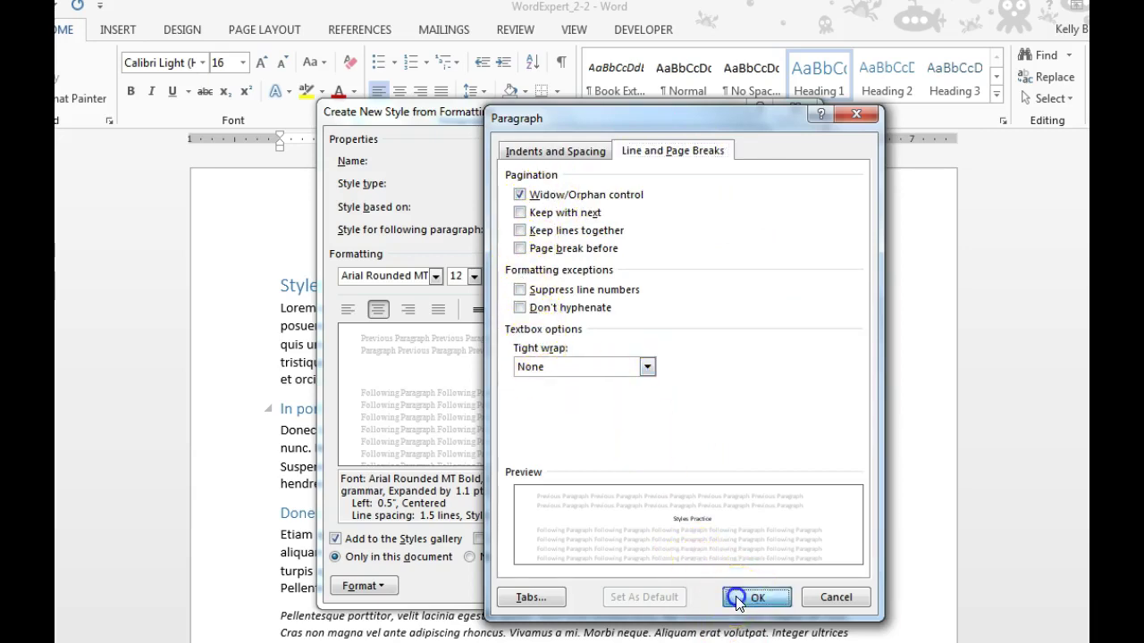
- Give the Author Bio style a dark blue-grey border along the bottom only
left_click(373, 589)
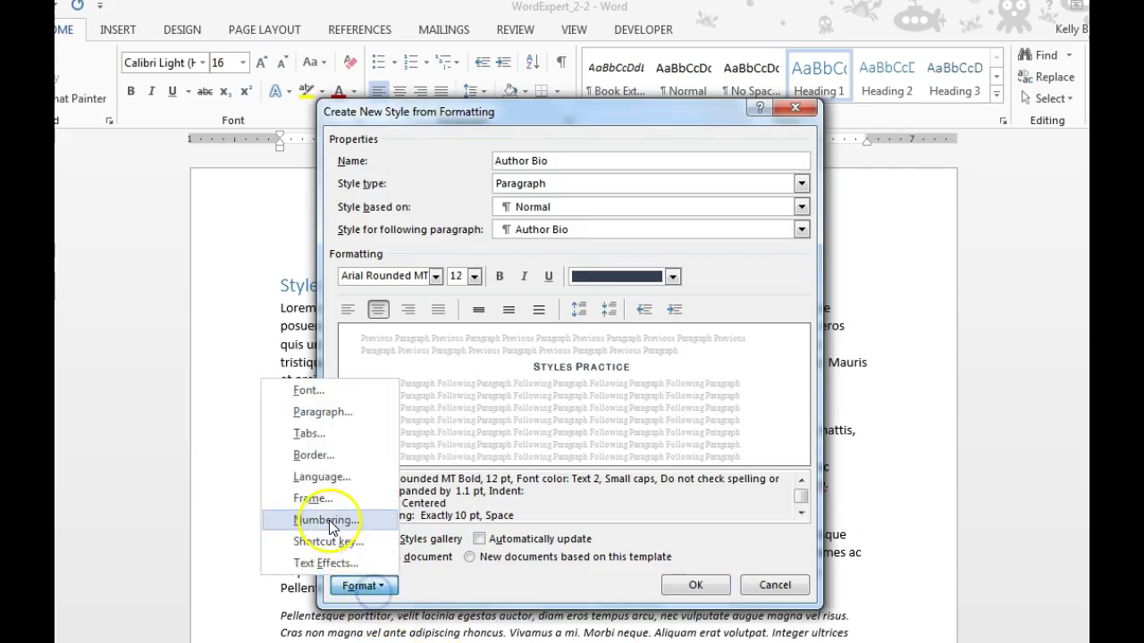
left_click(327, 456)
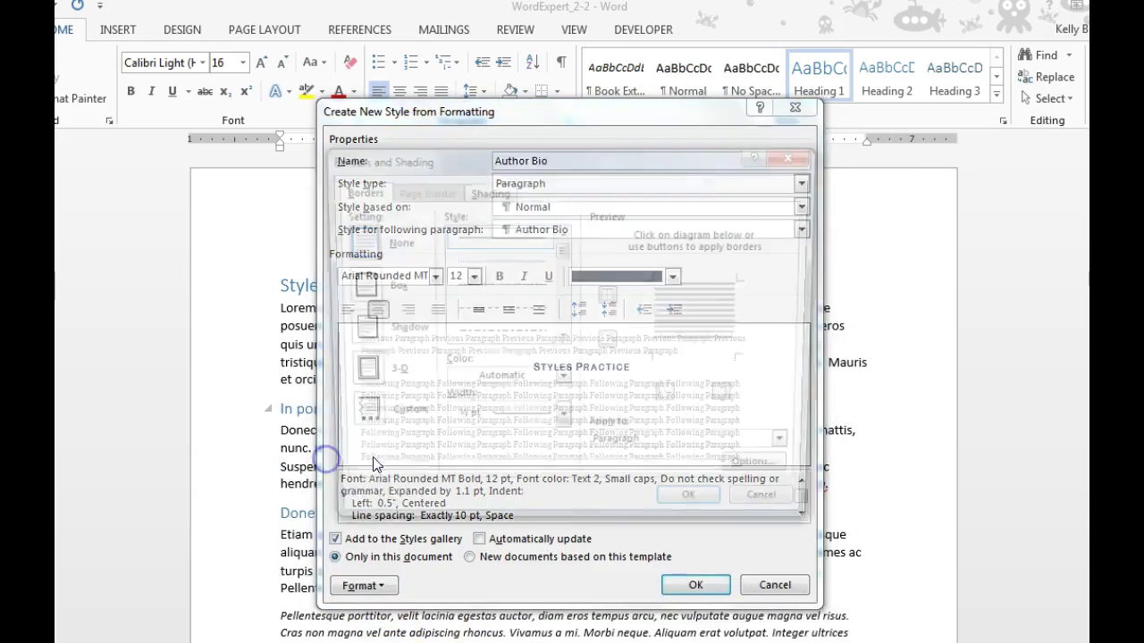
left_click(355, 285)
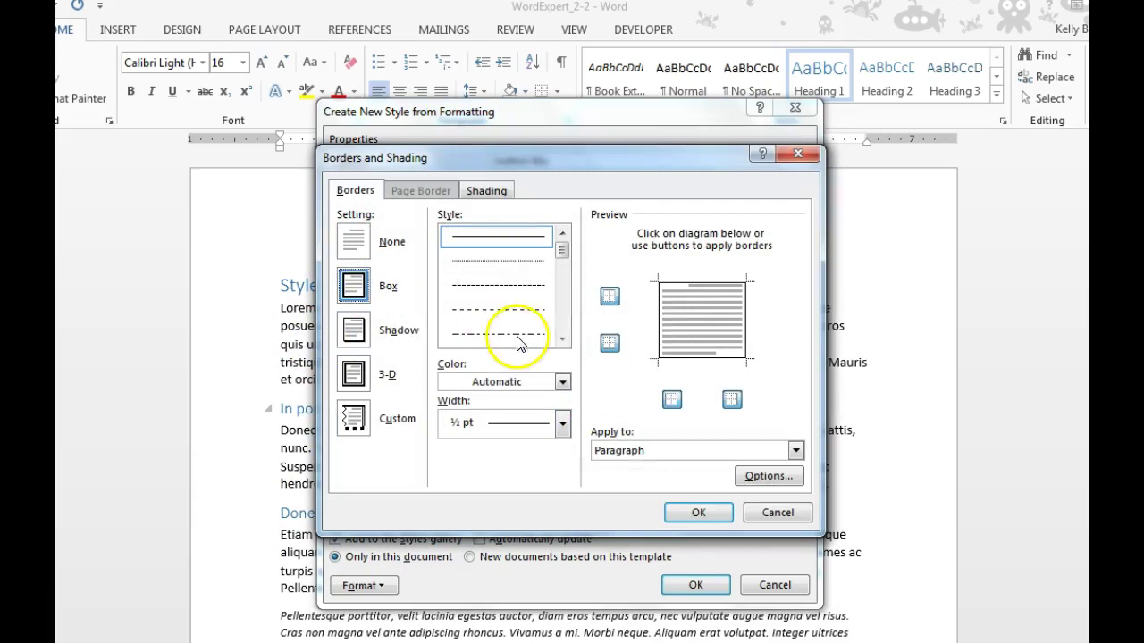
left_click(617, 296)
left_click(609, 343)
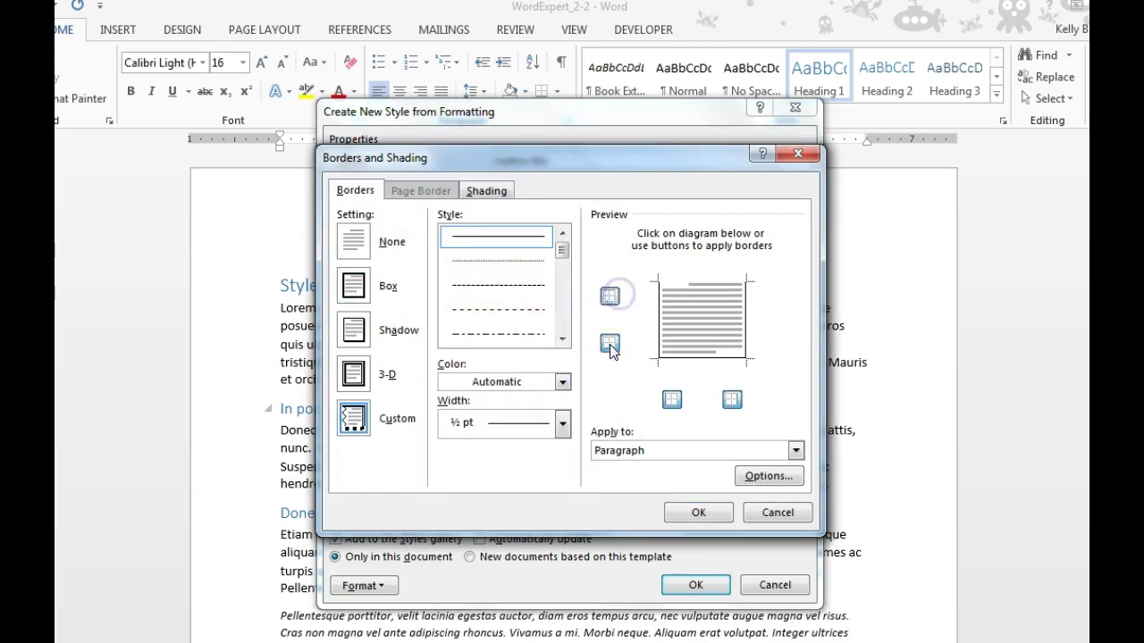
left_click(732, 400)
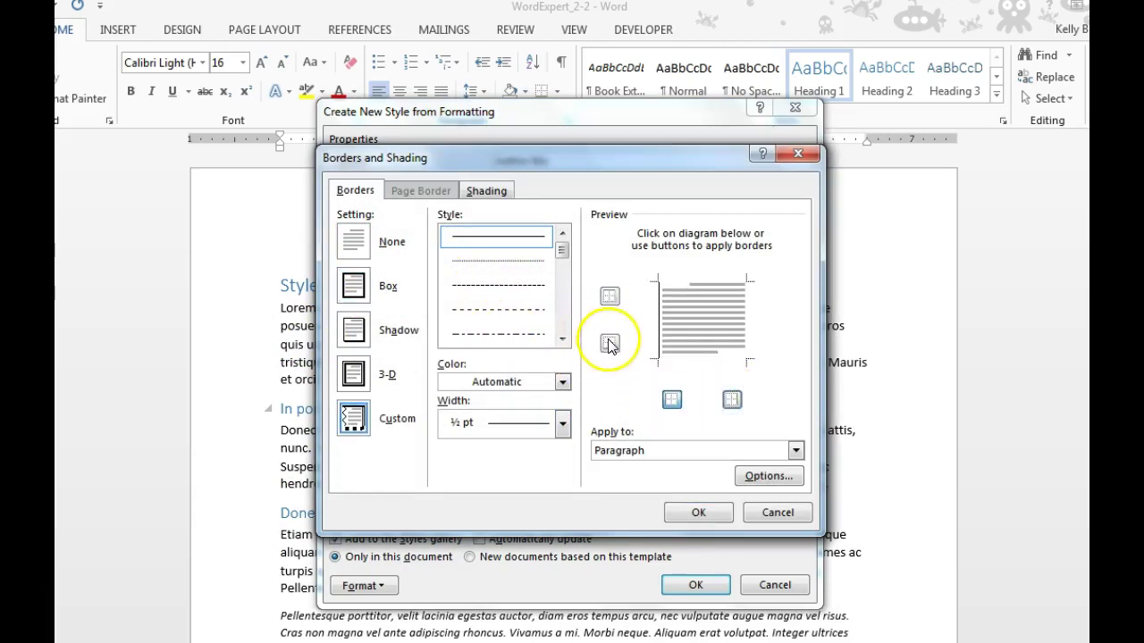
left_click(672, 400)
left_click(610, 343)
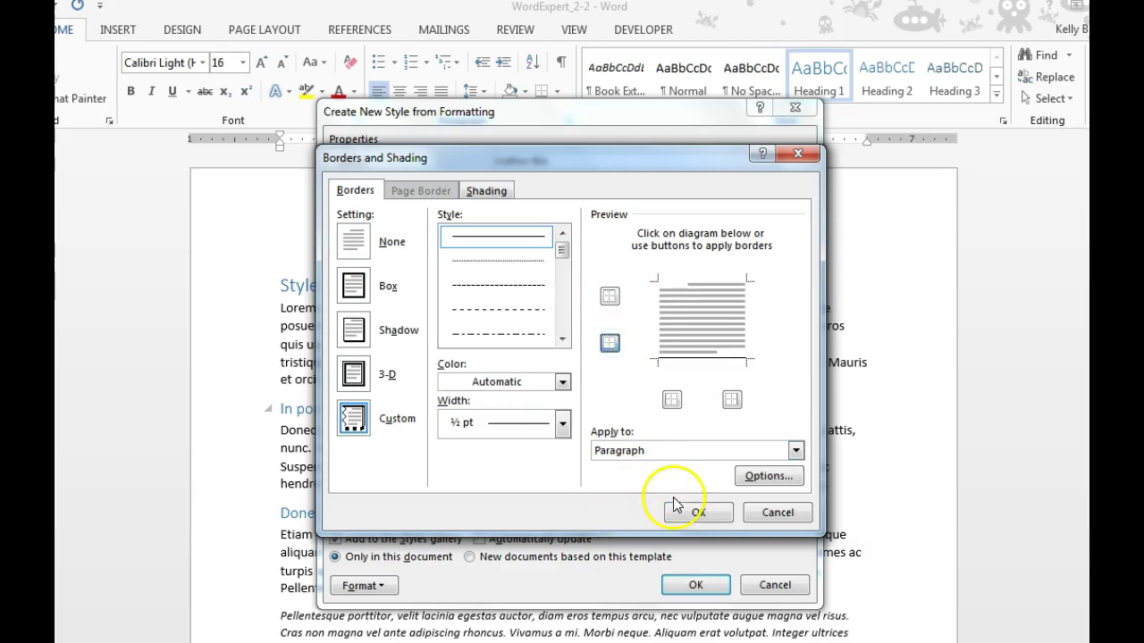
left_click(495, 382)
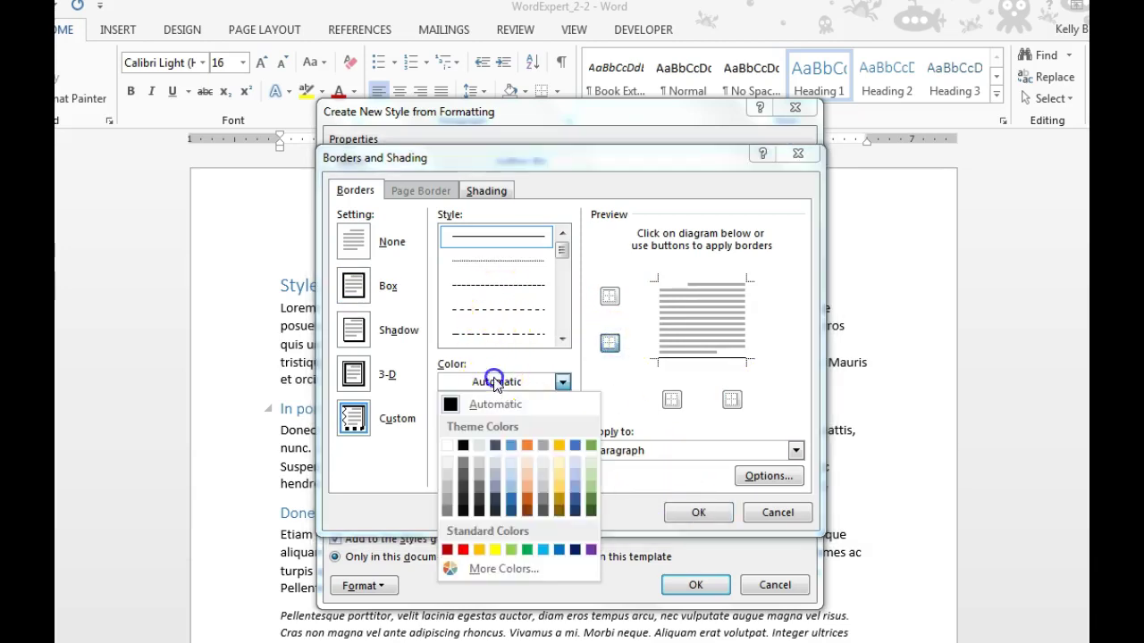
left_click(497, 512)
left_click(694, 517)
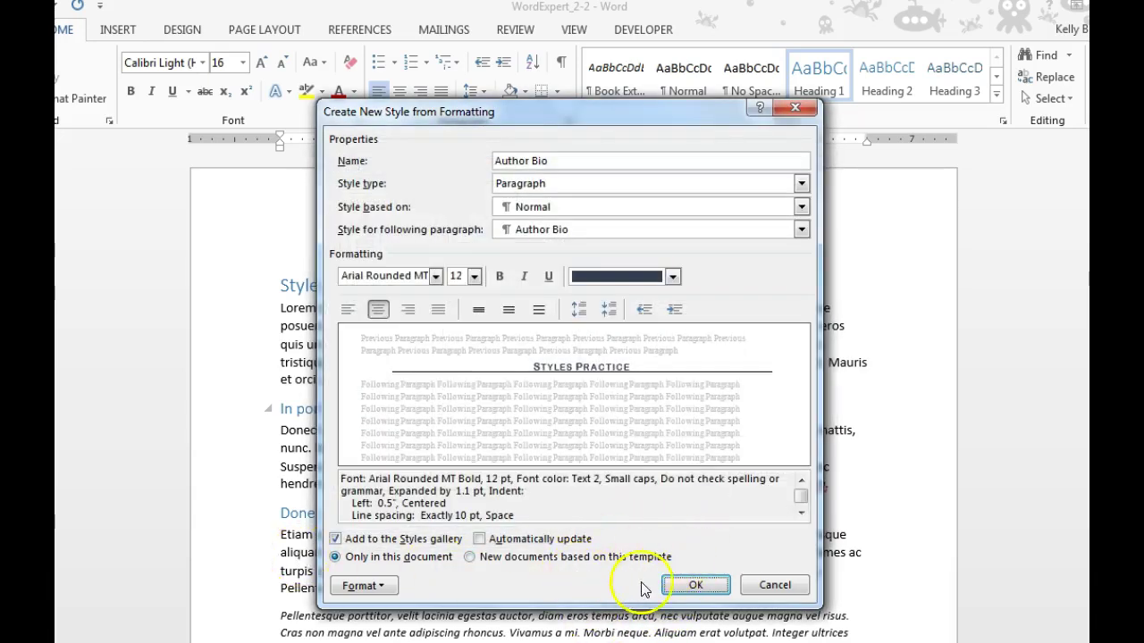
- Save the Author Bio style and apply it to the 'In porttitor.' heading
left_click(695, 585)
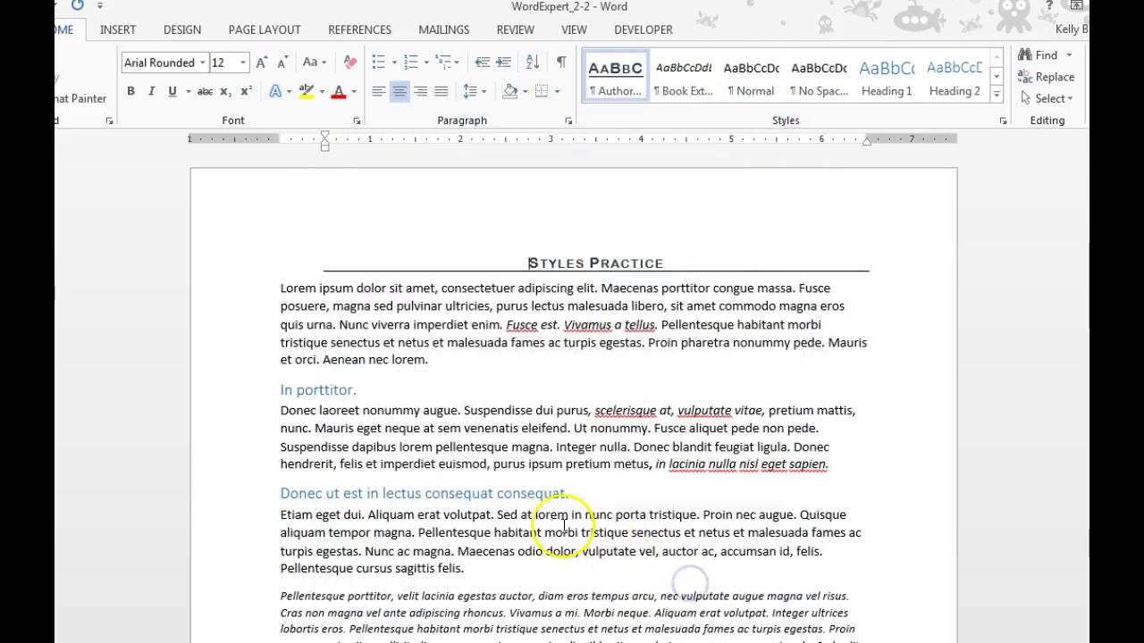
scroll(579, 385, "down", 6)
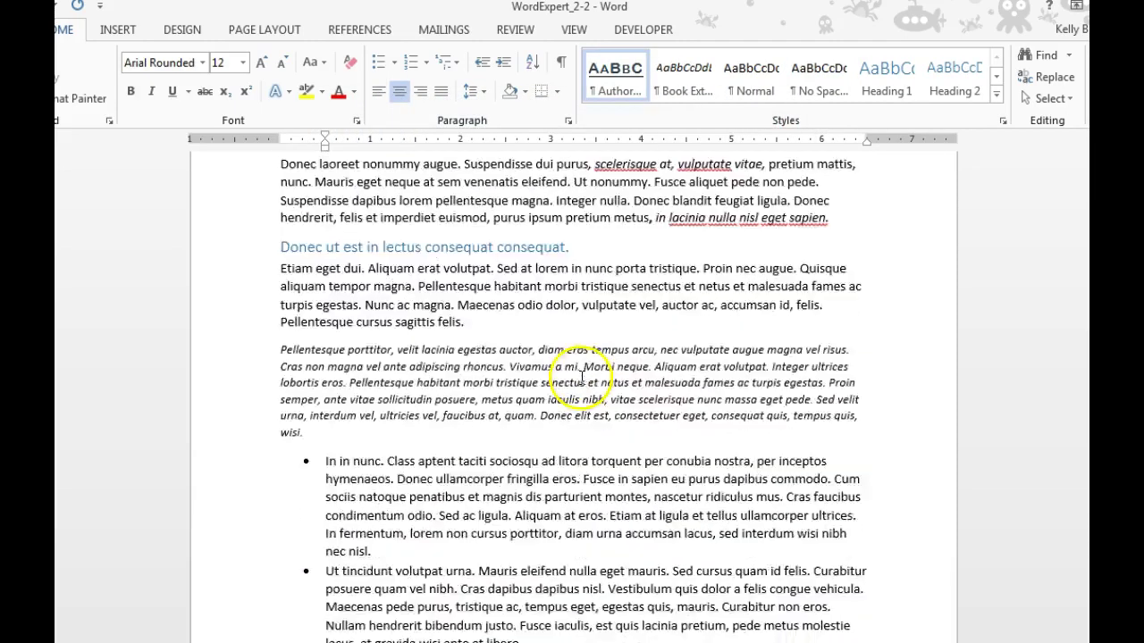
scroll(570, 362, "up", 5)
left_click(257, 346)
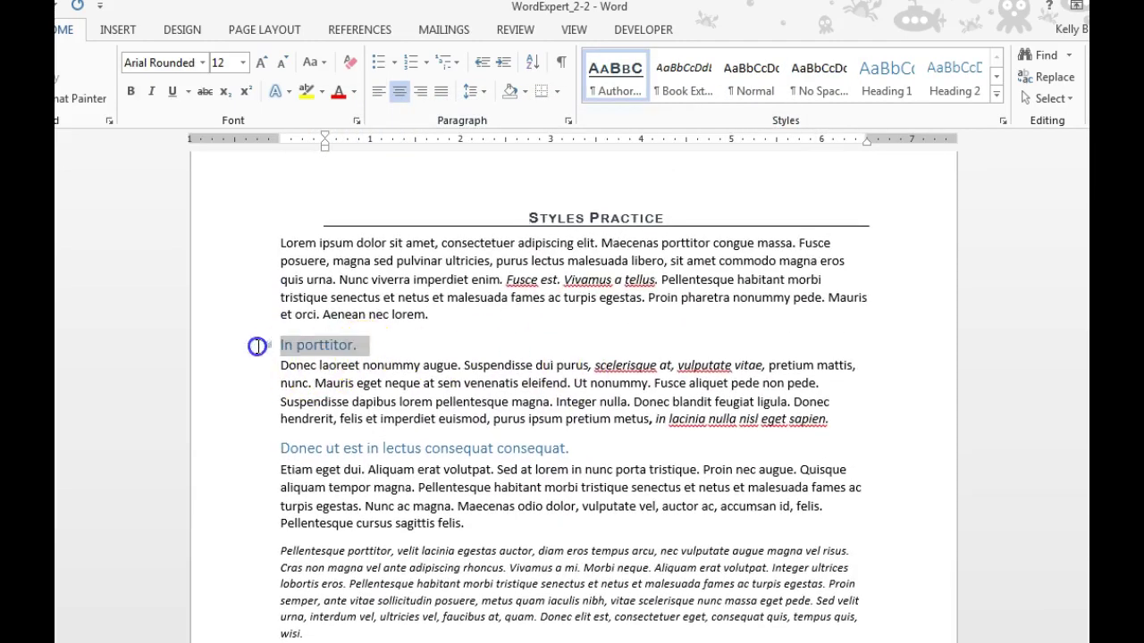
left_click(615, 85)
left_click(527, 492)
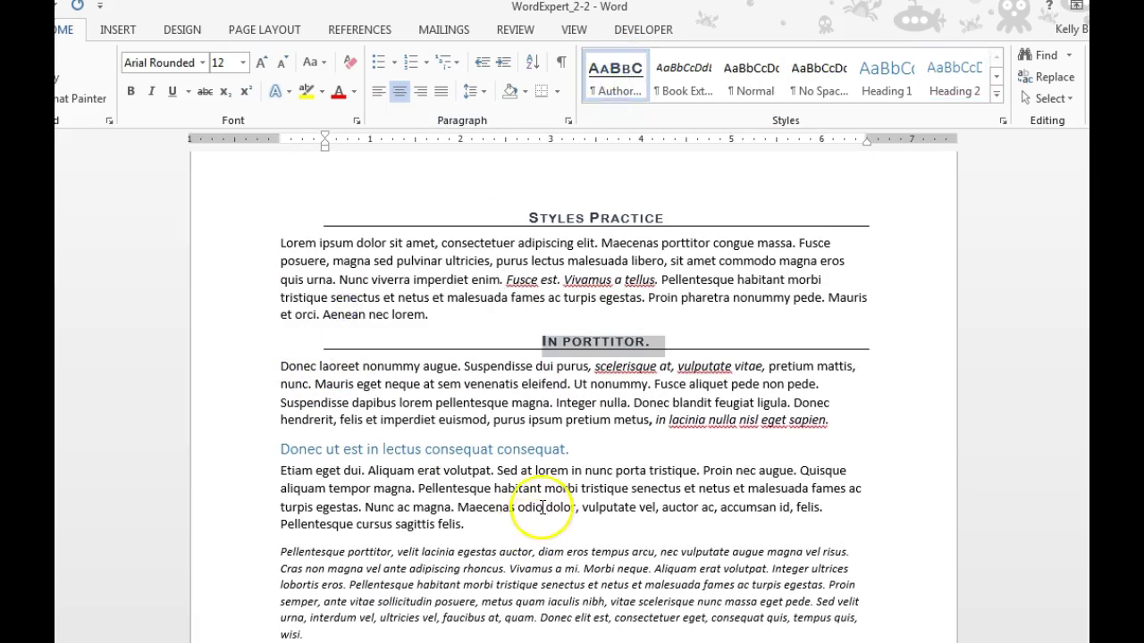